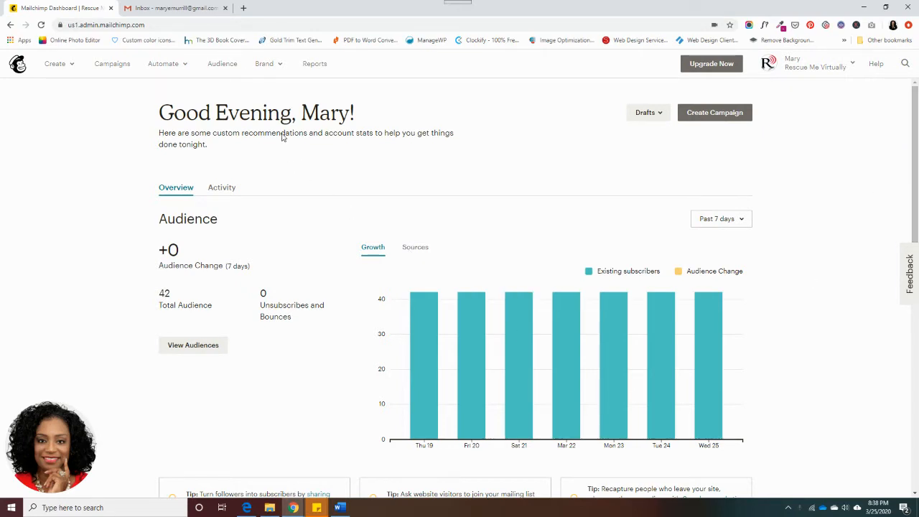
# Step: Open the Add a subscriber form for the Wix audience via Audience and Manage Audience
pyautogui.click(231, 66)
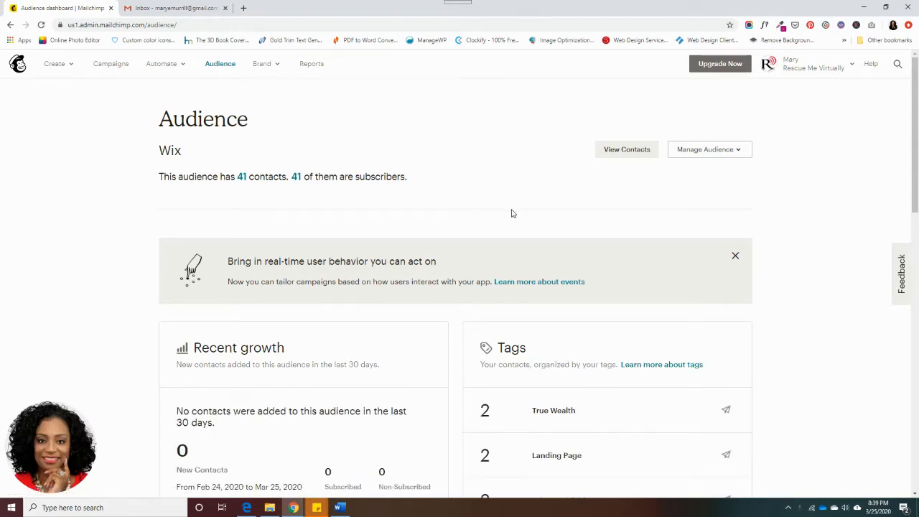
pyautogui.click(740, 155)
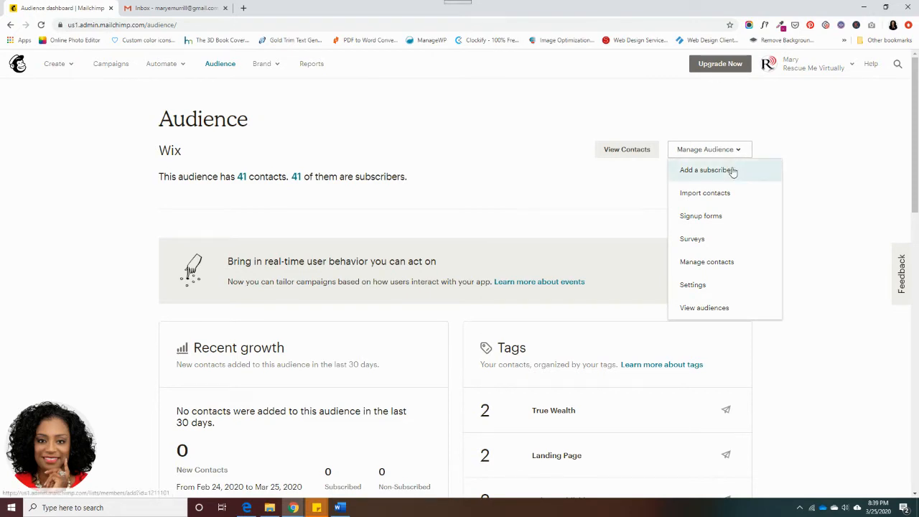
pyautogui.click(730, 170)
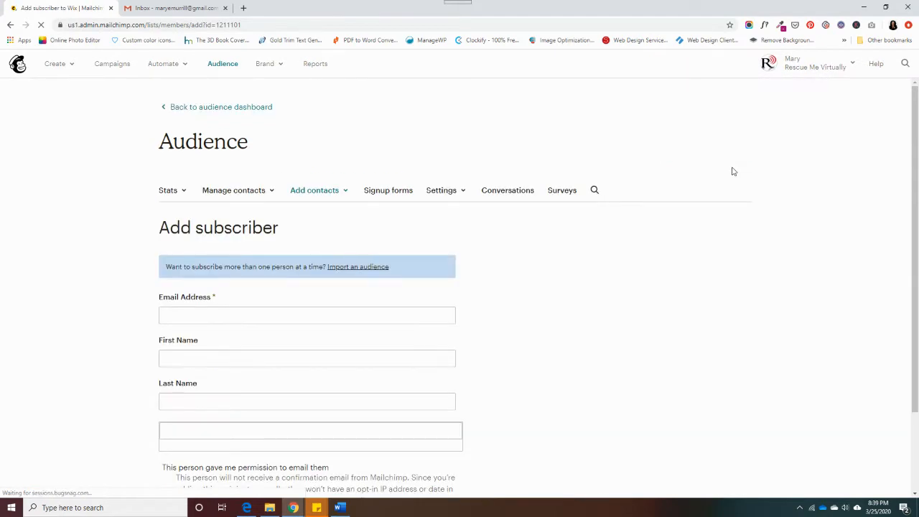
# Step: Autofill the new subscriber's email and name from a saved contact
pyautogui.scroll(-2, 400, 297)
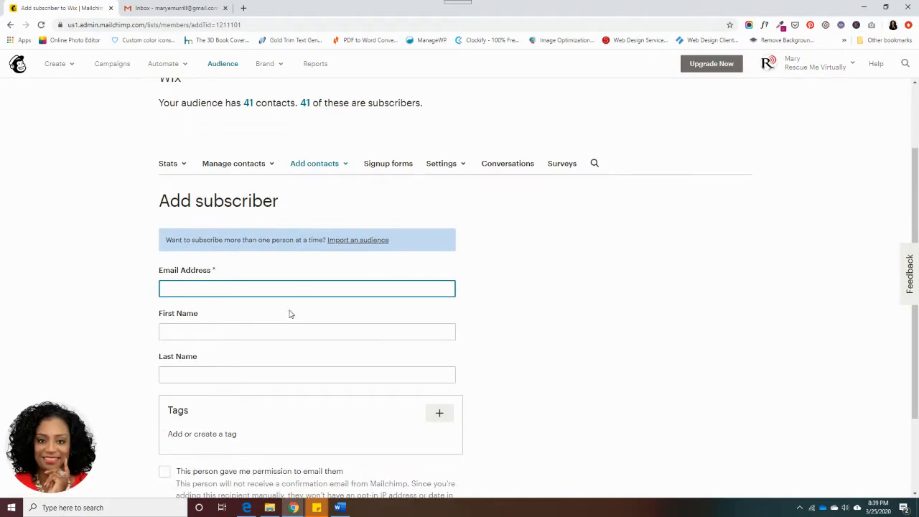
pyautogui.click(295, 292)
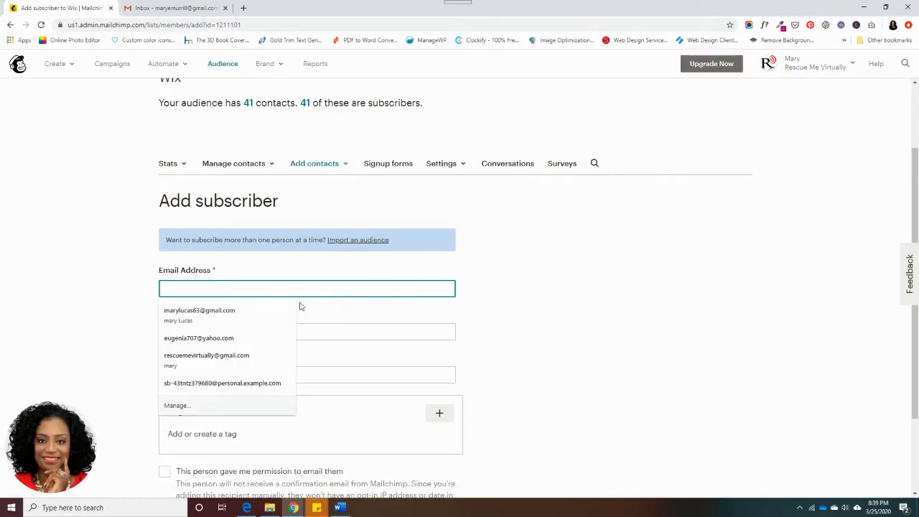
pyautogui.click(252, 306)
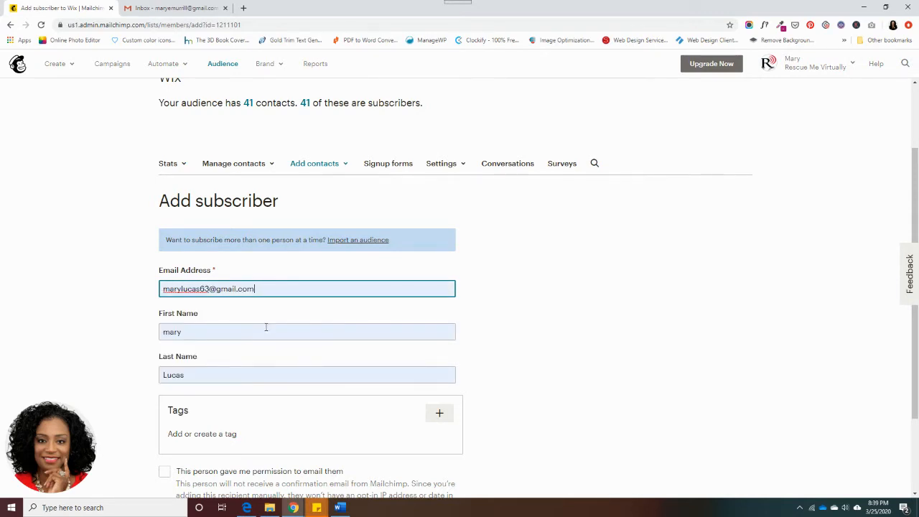
pyautogui.scroll(-2, 266, 326)
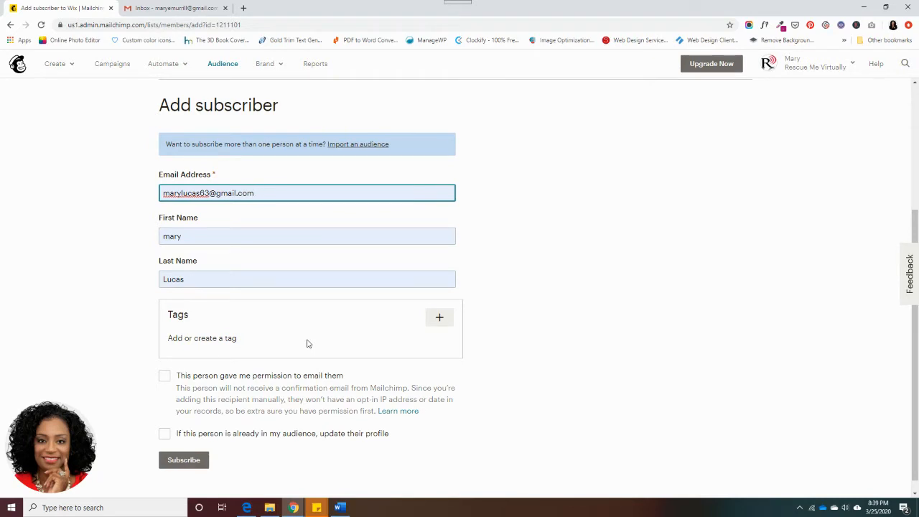
# Step: Tag the contact 'new subscriber', confirm email permission, subscribe them, and go to Campaigns
pyautogui.click(440, 318)
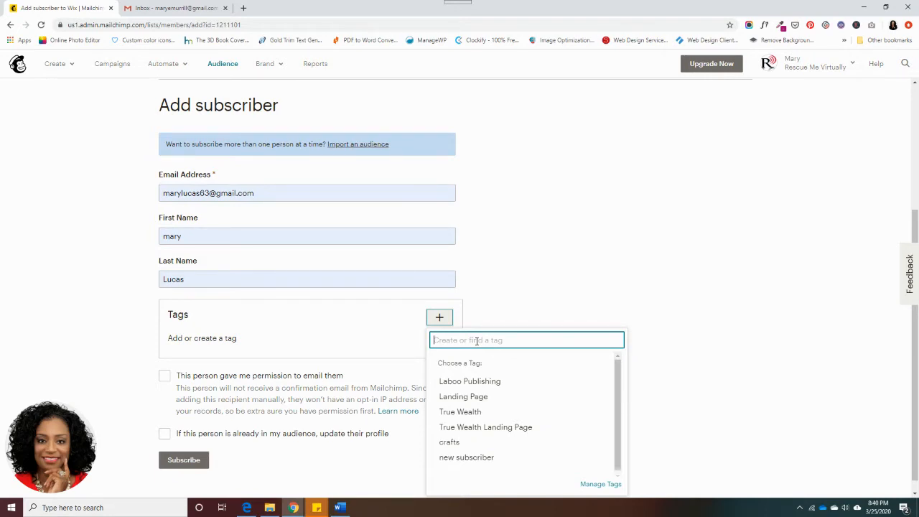
pyautogui.click(492, 458)
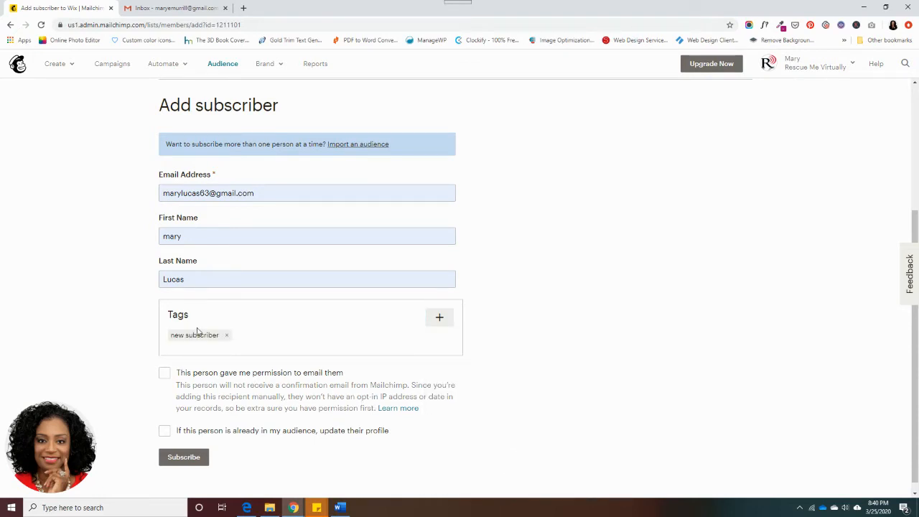
pyautogui.click(166, 379)
pyautogui.click(184, 458)
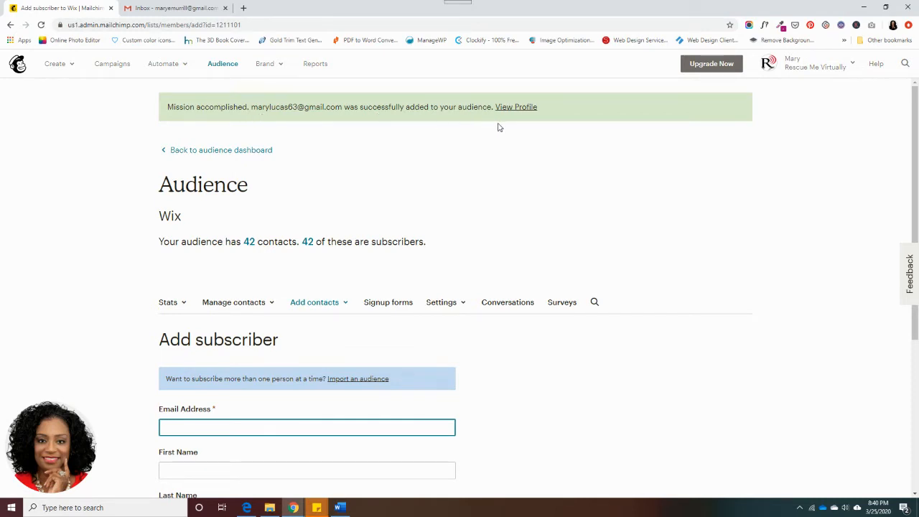
pyautogui.click(110, 66)
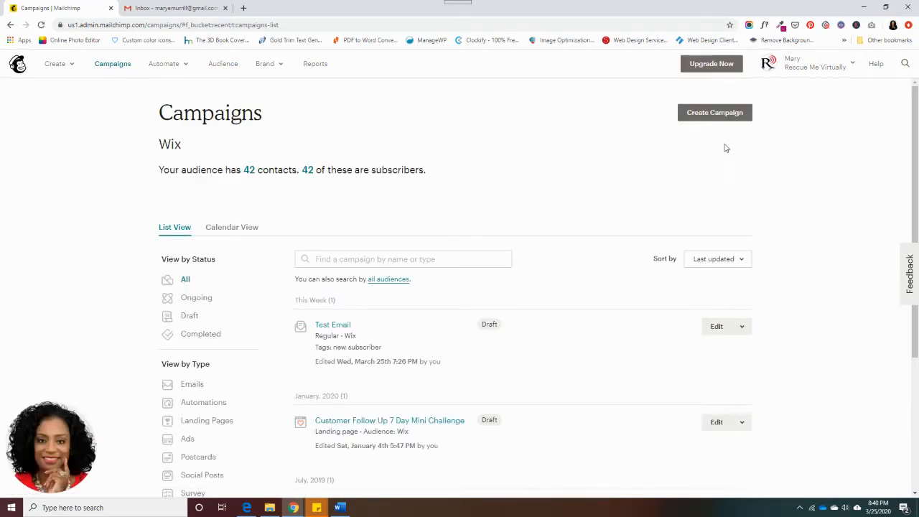
# Step: Create a new email campaign named 'Test'
pyautogui.click(717, 114)
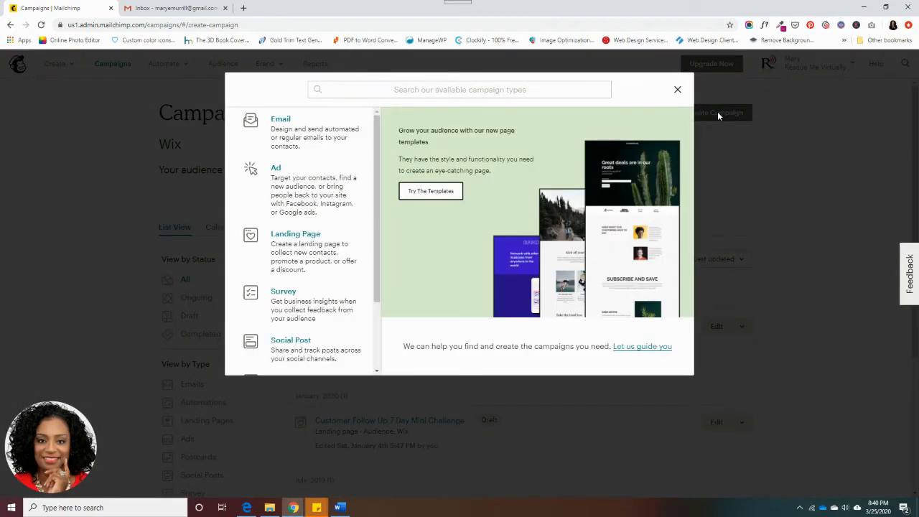
pyautogui.click(286, 135)
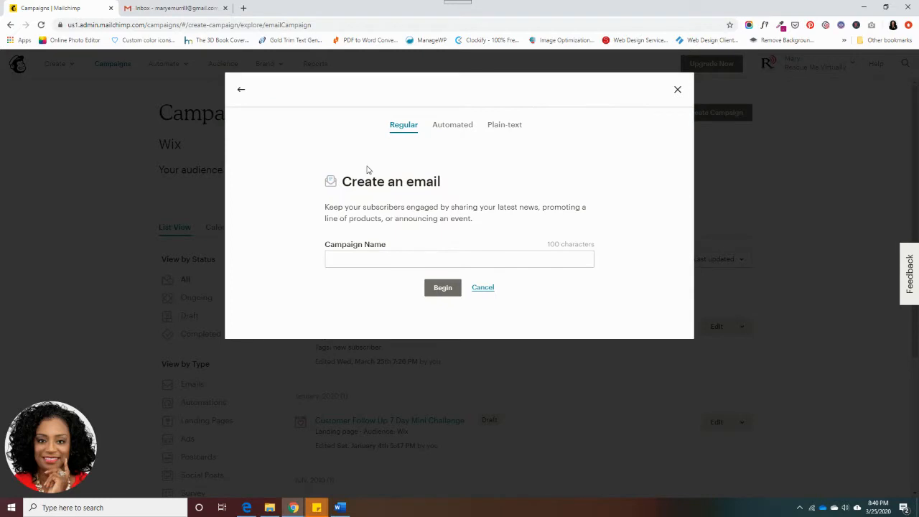
pyautogui.click(388, 257)
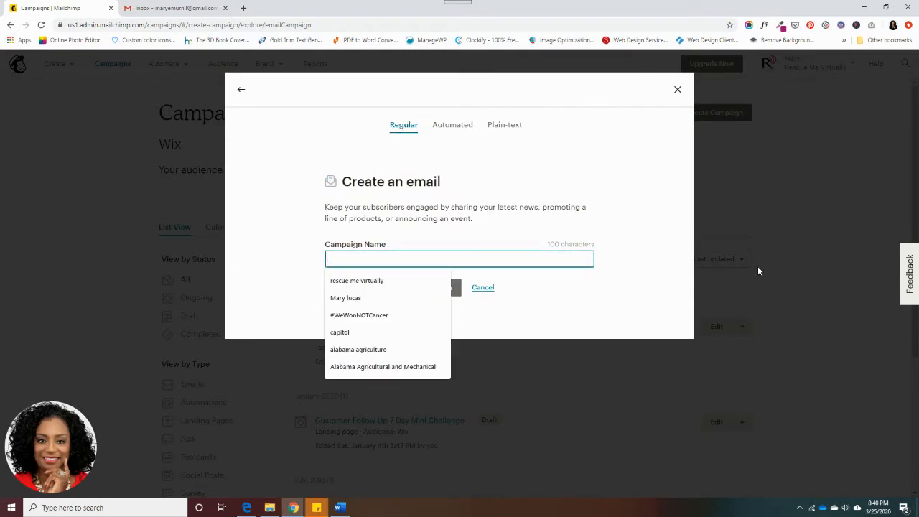
pyautogui.write('Test')
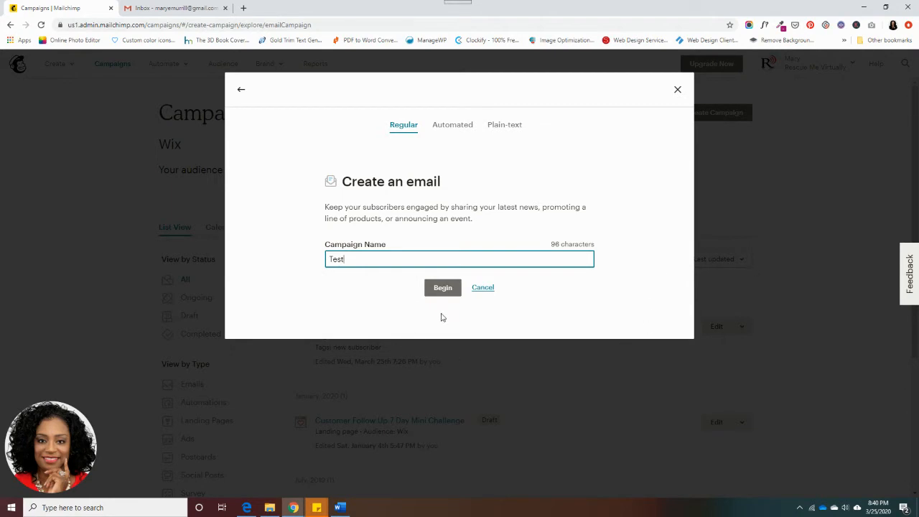
pyautogui.click(442, 289)
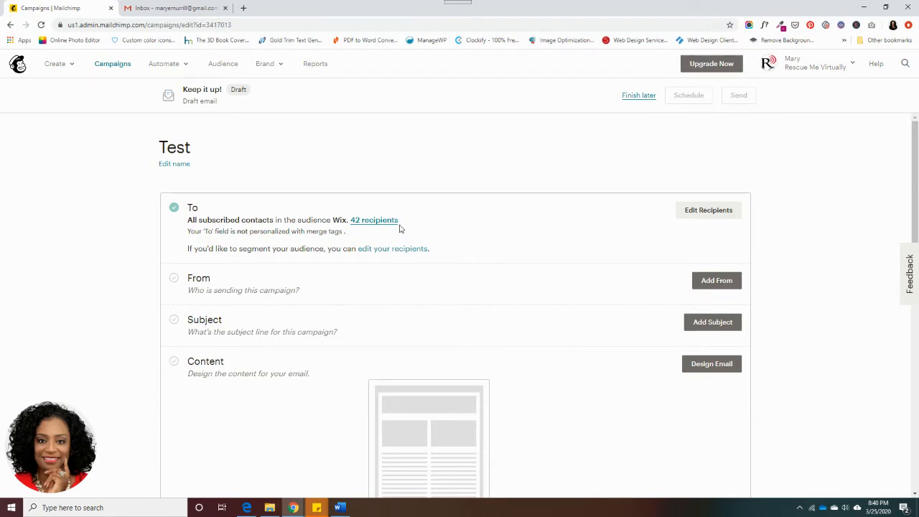
# Step: Set the recipients to the Wix audience's 'new subscriber' tag
pyautogui.click(694, 219)
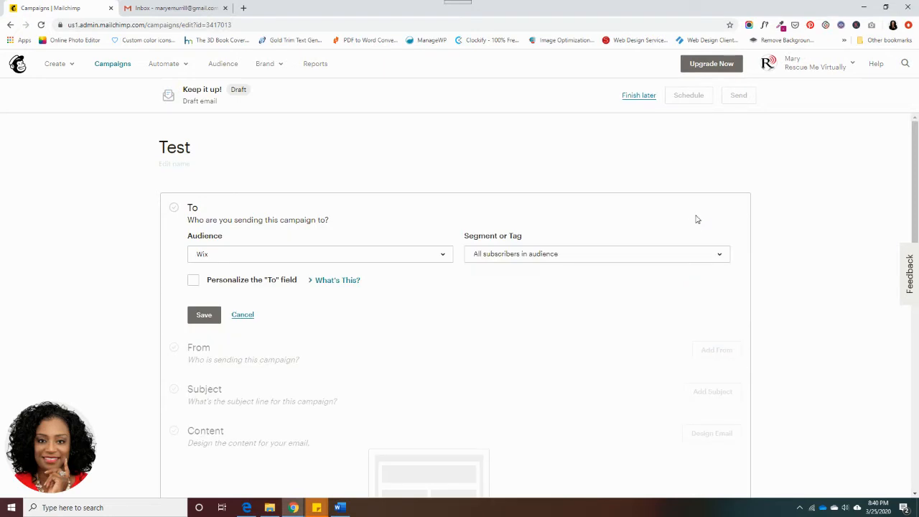
pyautogui.click(443, 257)
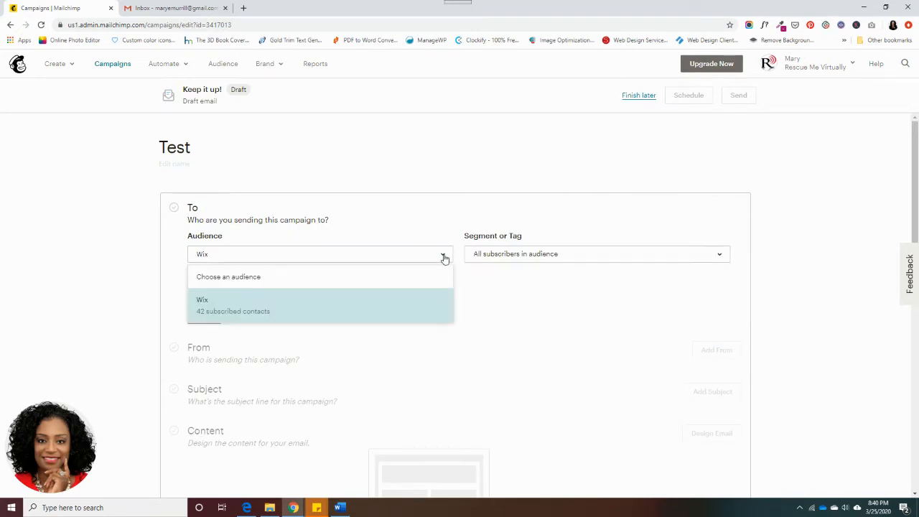
pyautogui.click(396, 311)
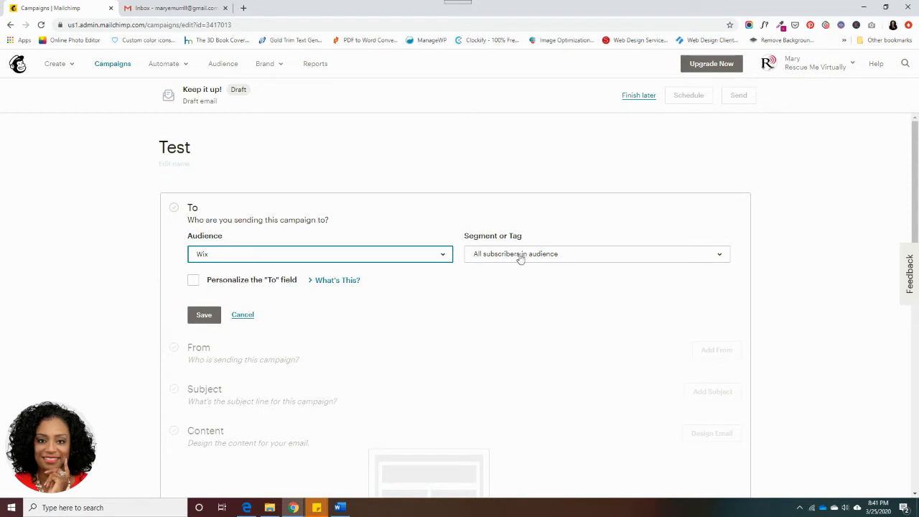
pyautogui.click(720, 256)
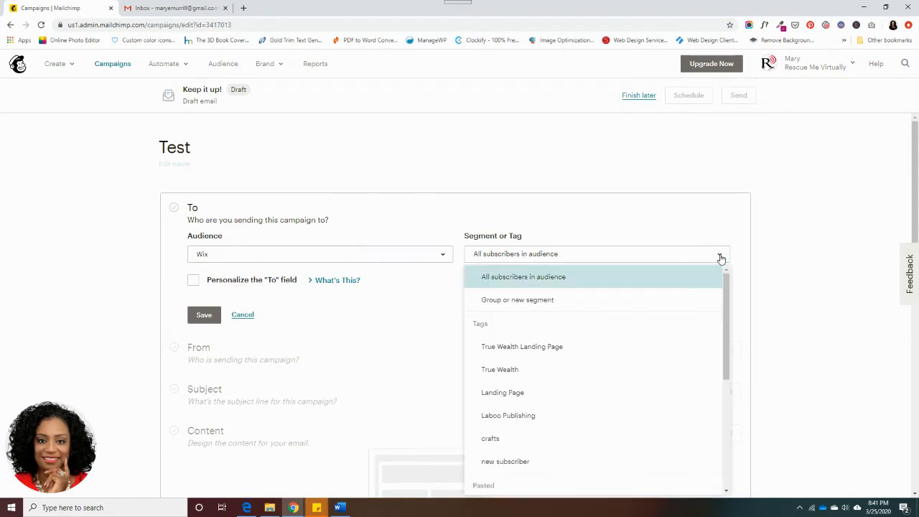
pyautogui.scroll(-2, 641, 344)
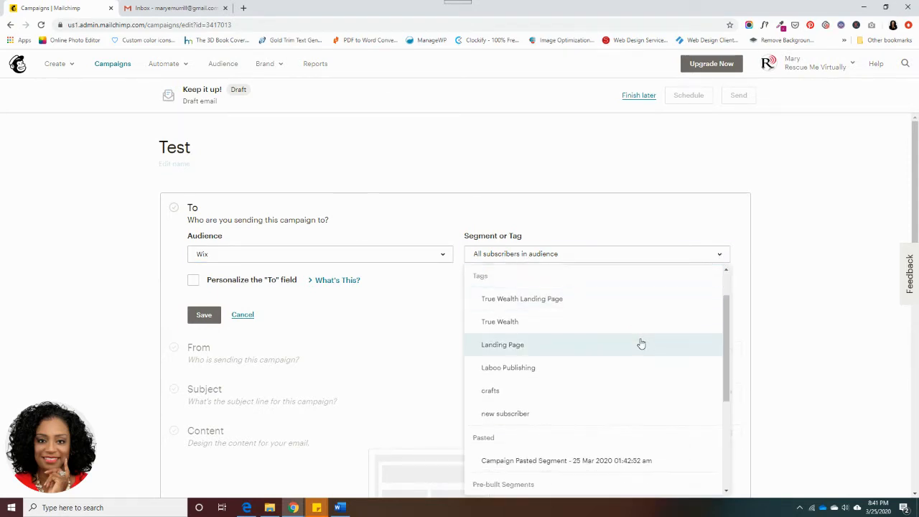
pyautogui.click(586, 415)
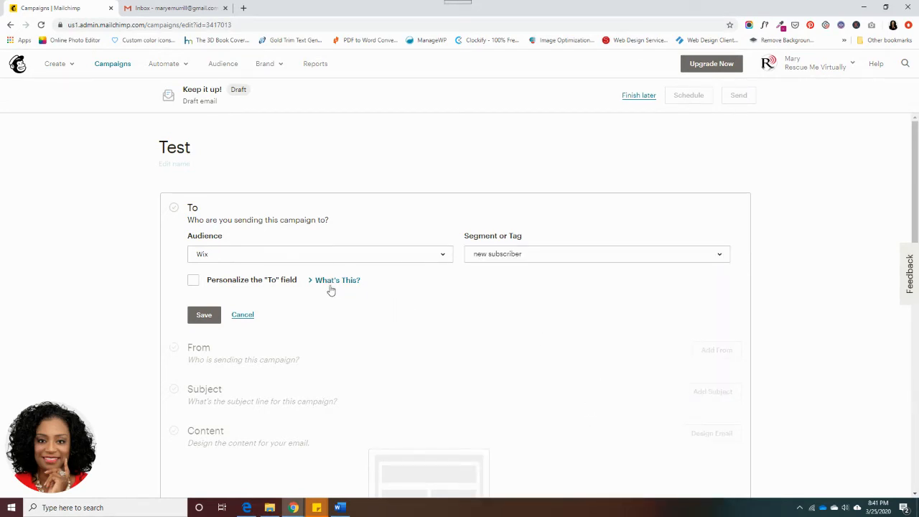
# Step: Personalize the To field as *|FNAME|* *|LNAME|* and save the recipients
pyautogui.click(194, 283)
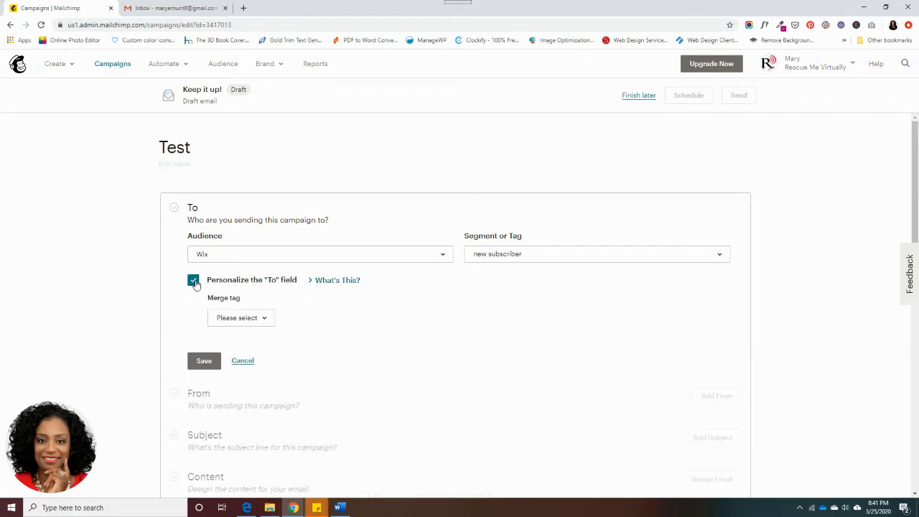
pyautogui.click(335, 285)
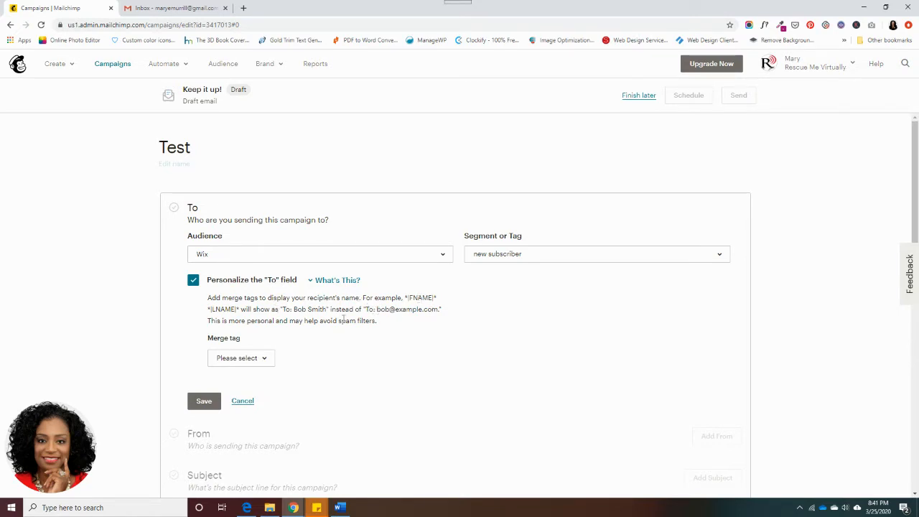
pyautogui.click(264, 359)
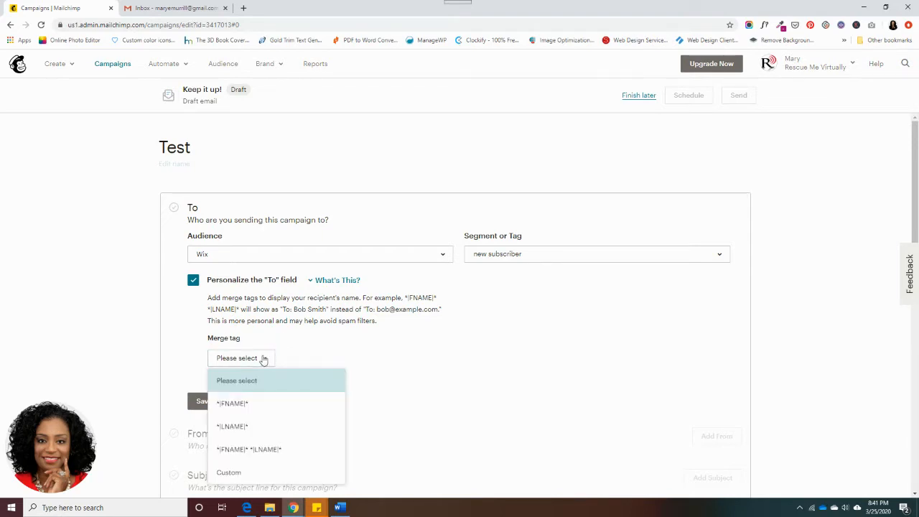
pyautogui.click(242, 449)
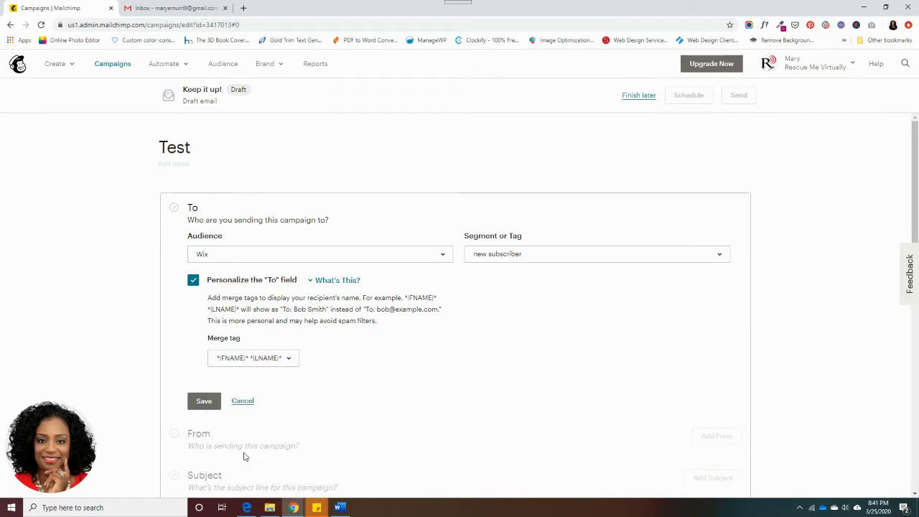
pyautogui.click(204, 403)
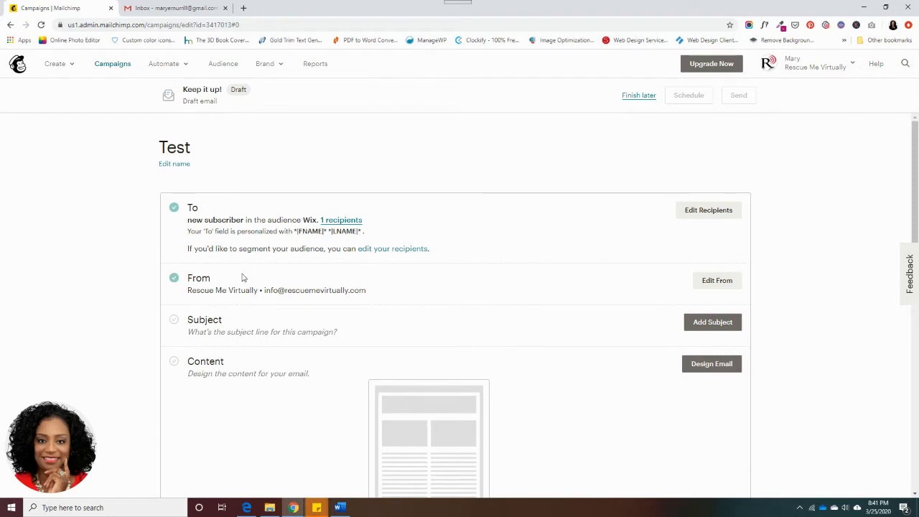
# Step: Save the existing sender name and email unchanged, then open the subject editor
pyautogui.click(708, 282)
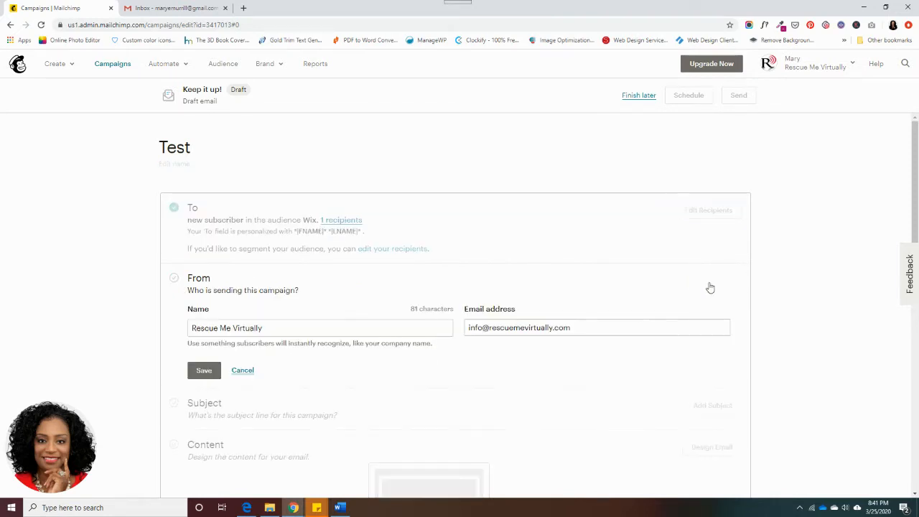
pyautogui.scroll(-2, 523, 382)
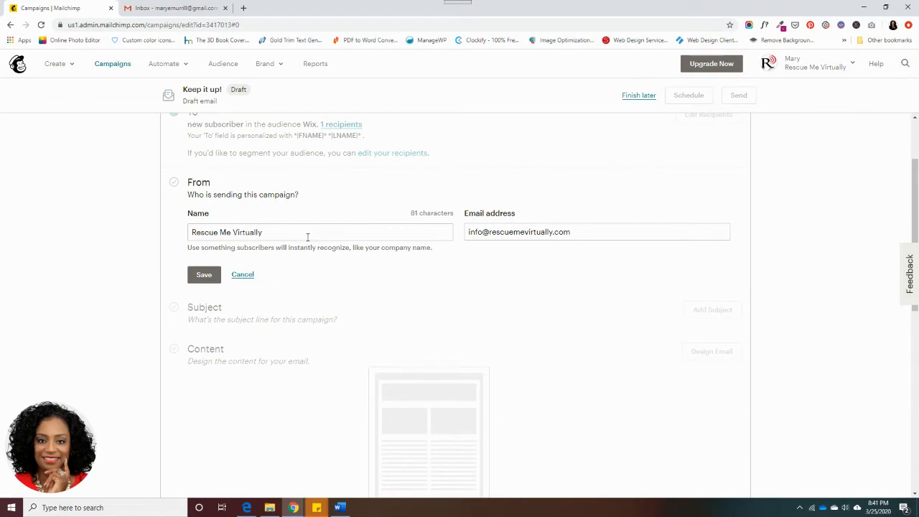
pyautogui.click(204, 275)
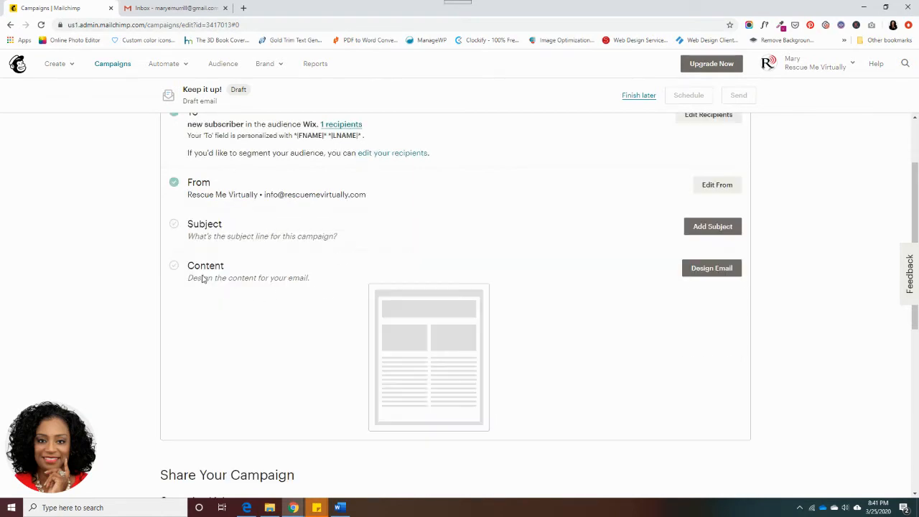
pyautogui.click(699, 229)
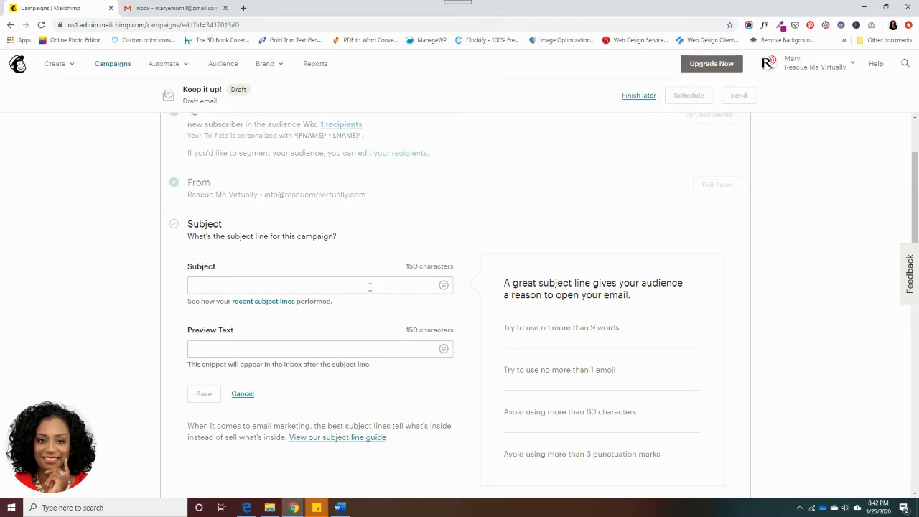
# Step: Set subject 'Test' and preview text 'This is a test email', then begin designing
pyautogui.click(370, 286)
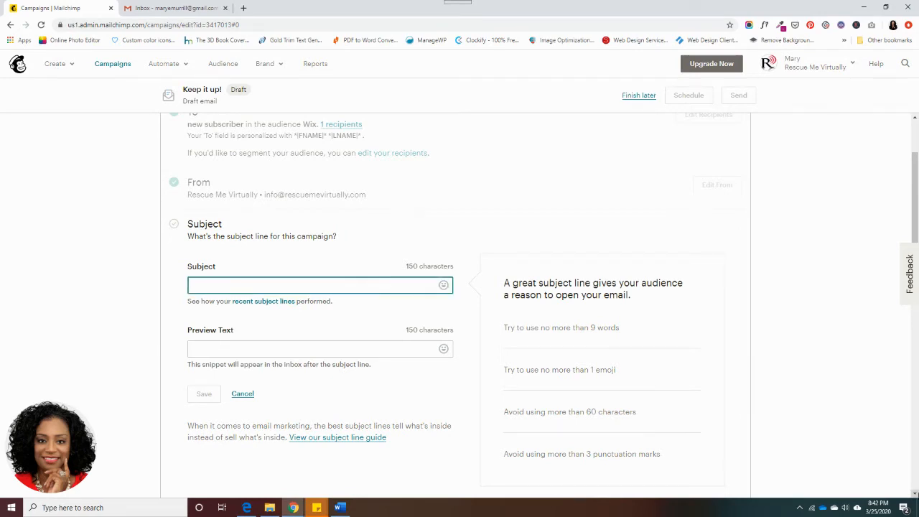
pyautogui.write('Test')
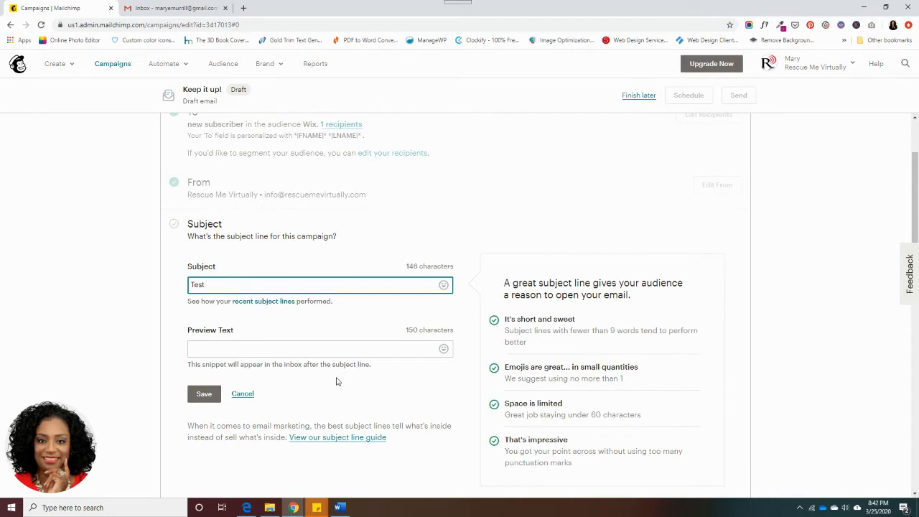
pyautogui.click(354, 350)
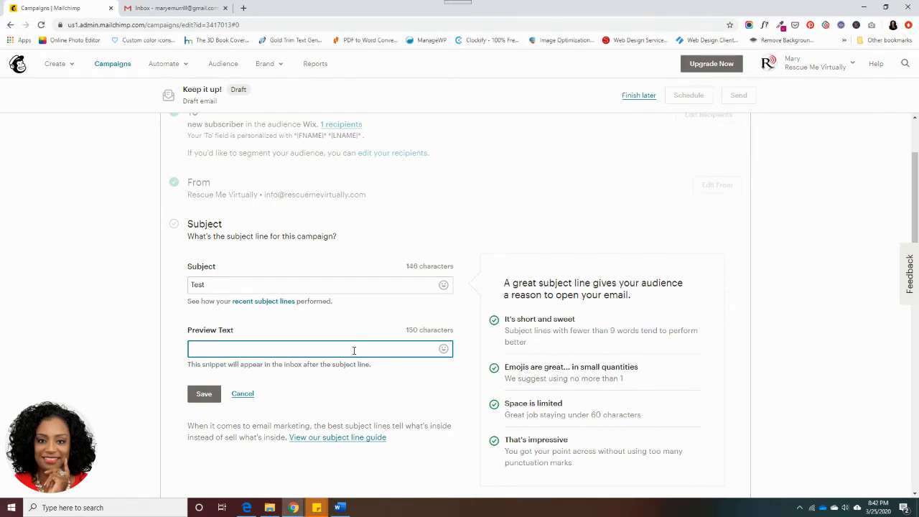
pyautogui.write('This is a test email')
pyautogui.click(203, 395)
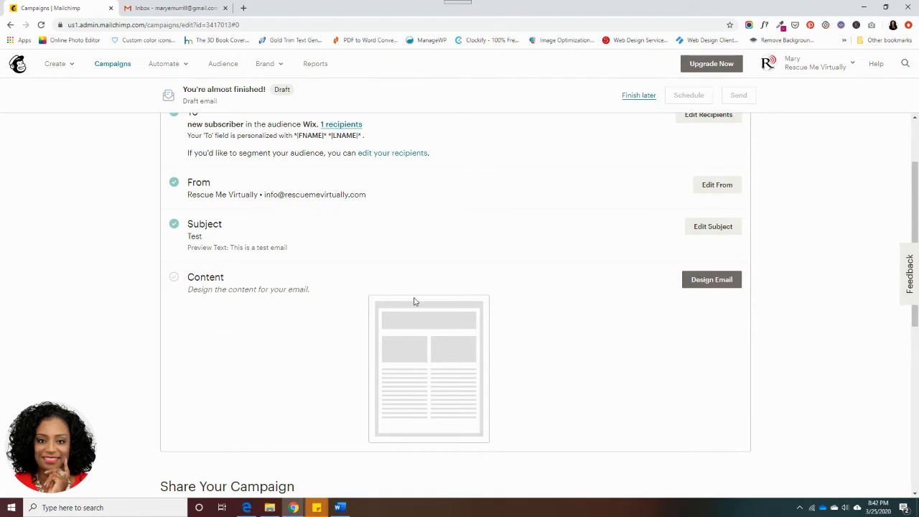
pyautogui.click(711, 280)
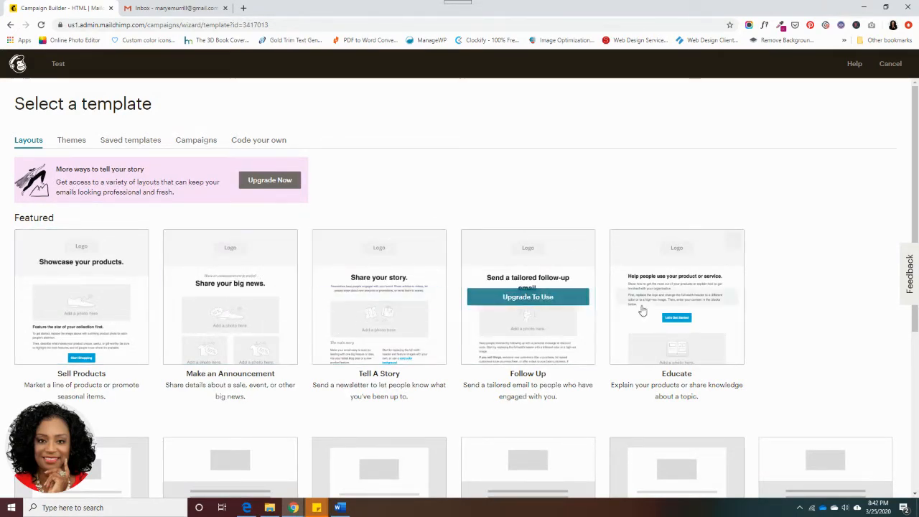
# Step: Choose the Simple Text template from the Basic layouts
pyautogui.scroll(-3, 653, 314)
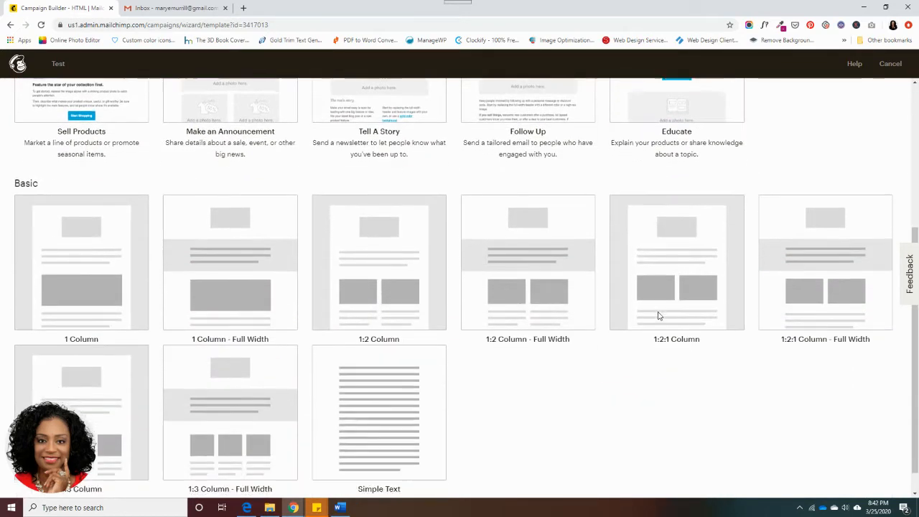
pyautogui.click(362, 398)
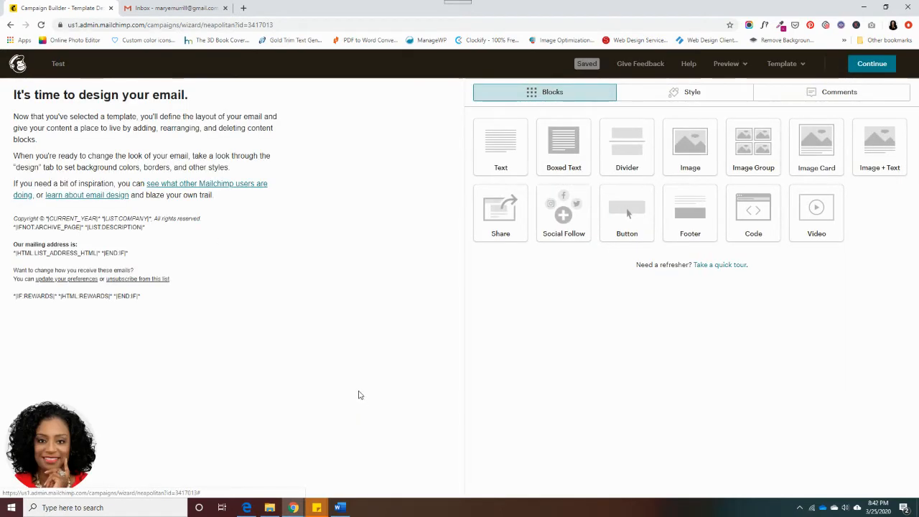
# Step: Open the heading block, then the body paragraphs block, for editing
pyautogui.click(157, 89)
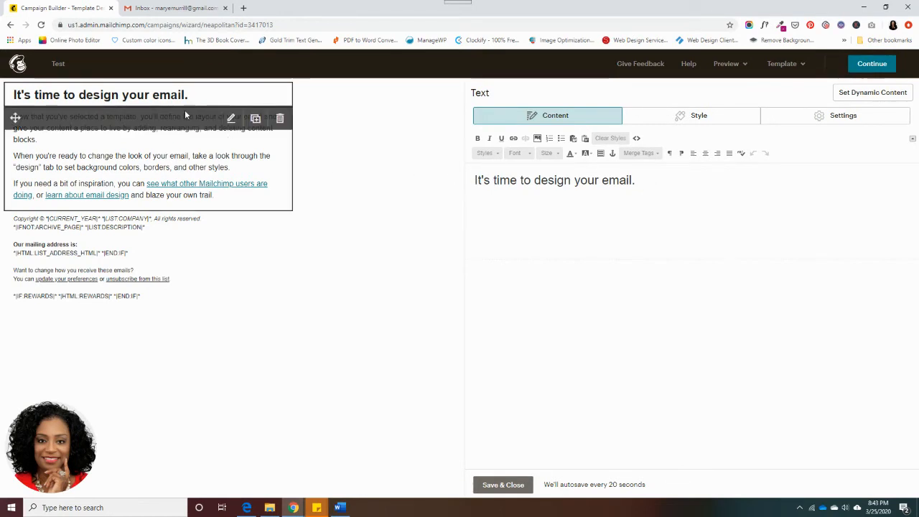
pyautogui.click(231, 118)
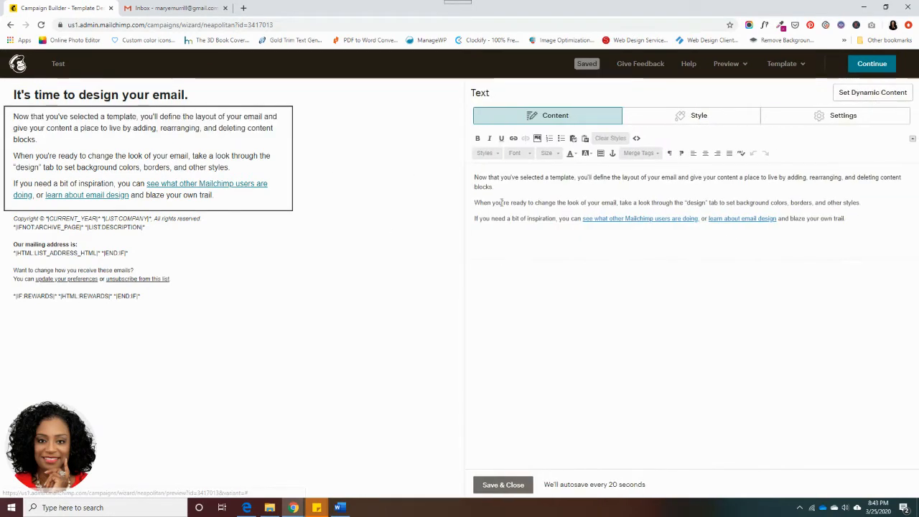
# Step: Reopen the heading block 'It's time to design your email.' for editing
pyautogui.click(154, 98)
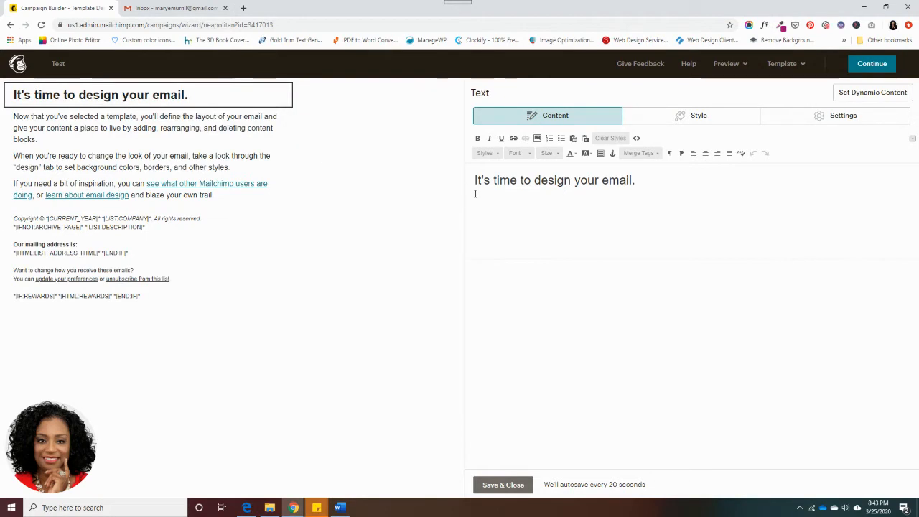
# Step: Upload _RMP3776_edit.jpg from the computer into Content Studio
pyautogui.click(537, 138)
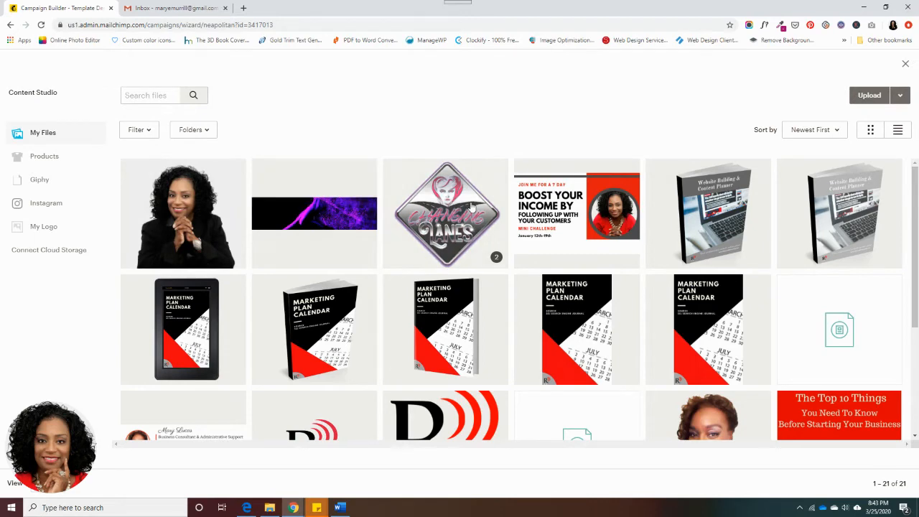
pyautogui.click(869, 98)
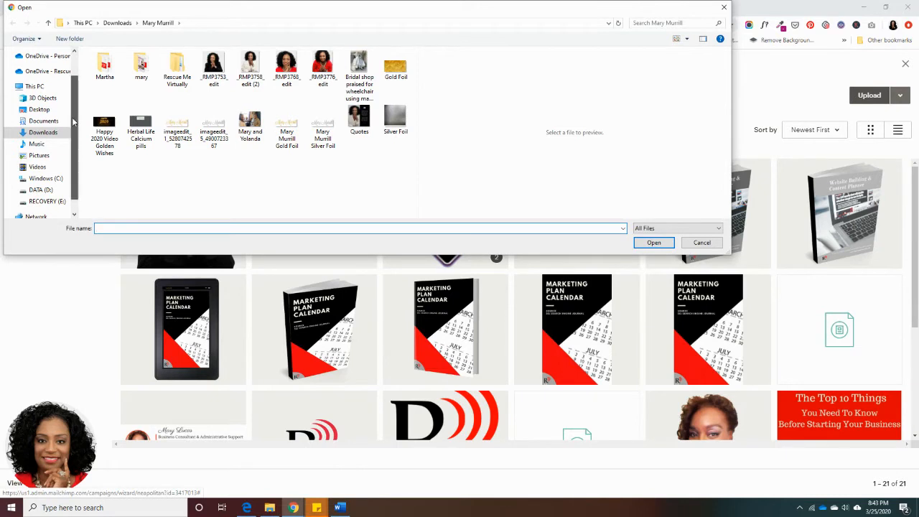
pyautogui.moveTo(72, 125); pyautogui.dragTo(73, 109)
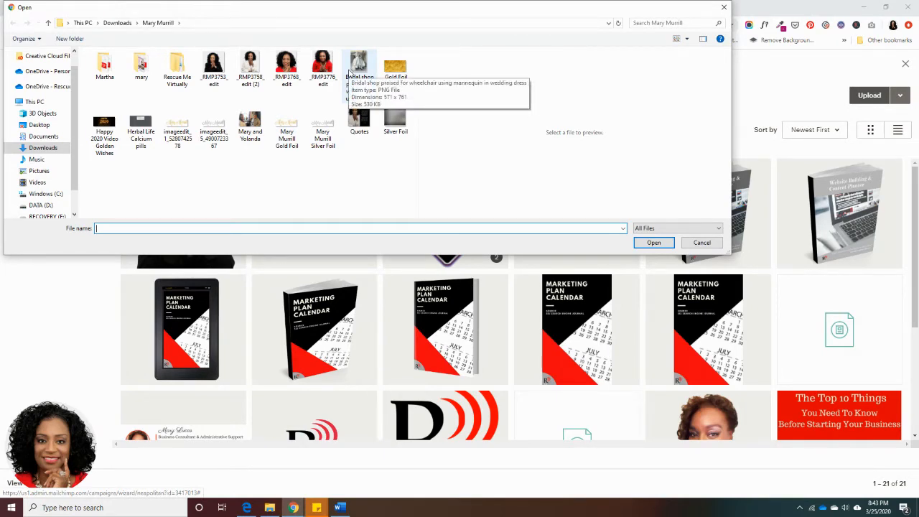
pyautogui.click(323, 69)
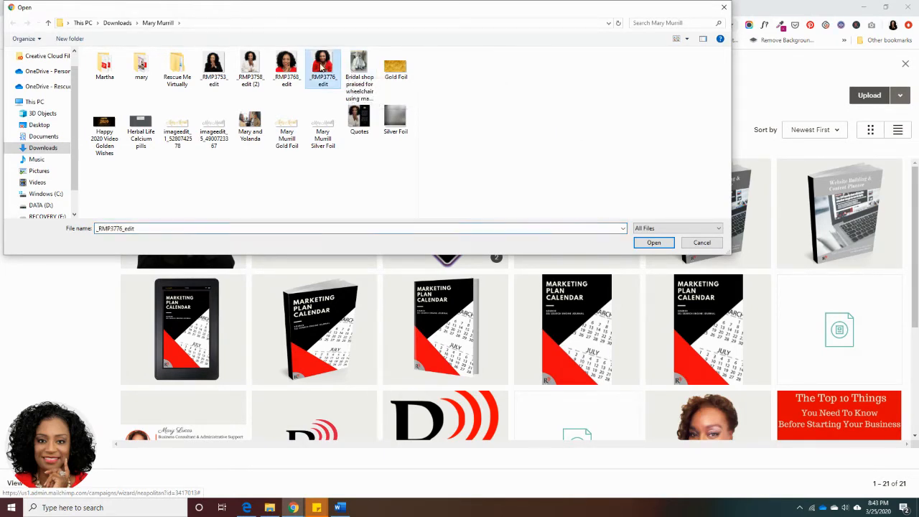
pyautogui.click(653, 244)
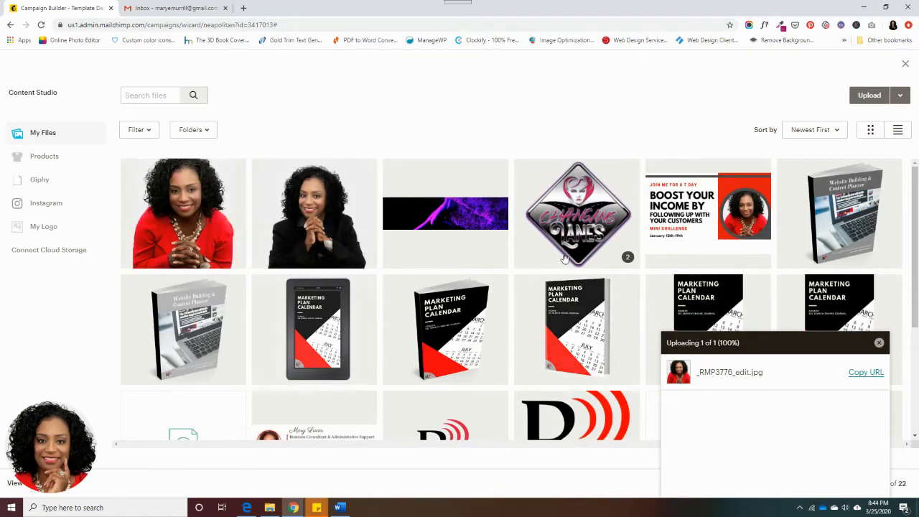
# Step: Pick the Changing Lanes logo from Content Studio and insert it into the heading block
pyautogui.click(573, 226)
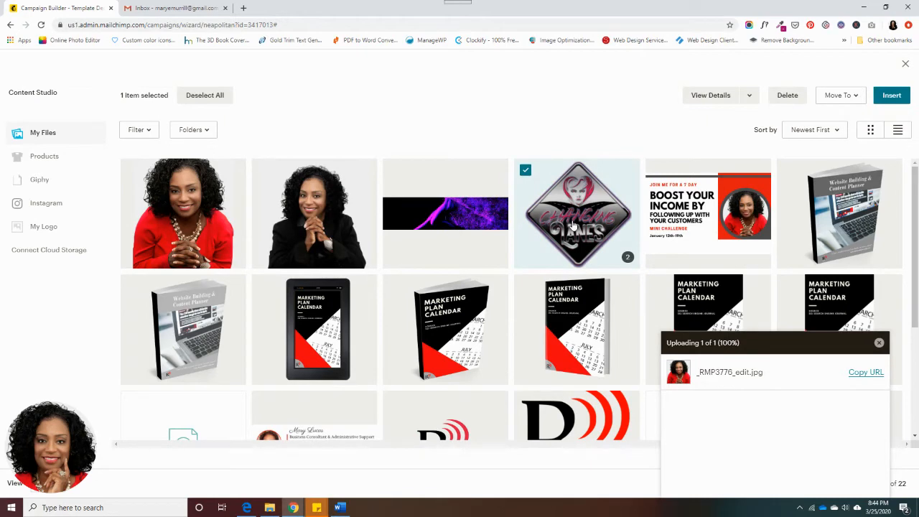
pyautogui.click(898, 99)
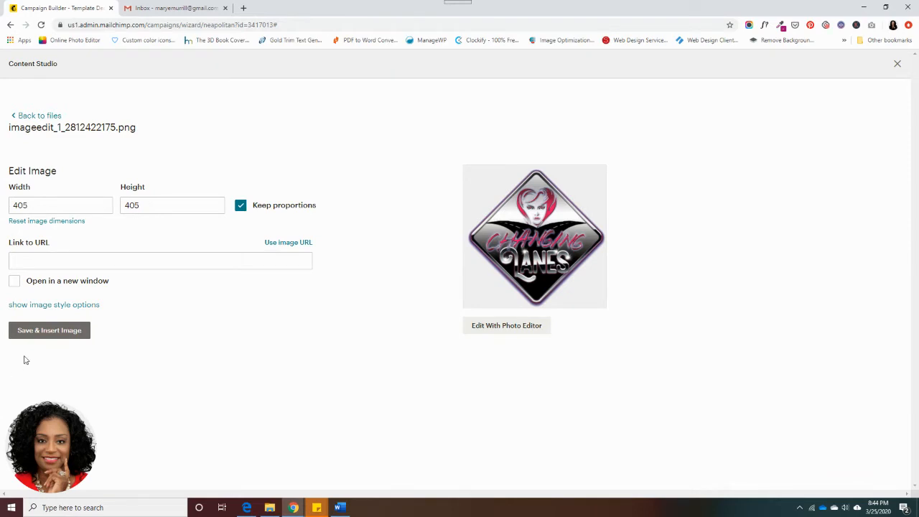
pyautogui.click(41, 330)
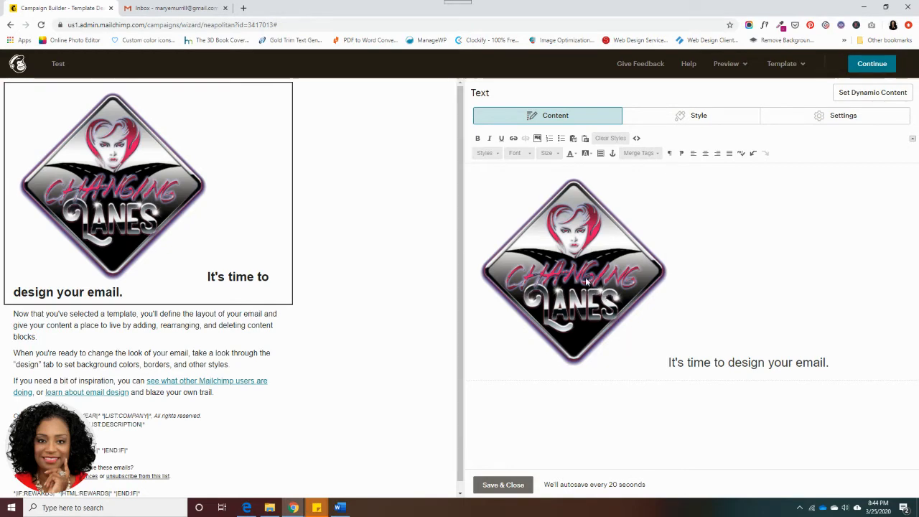
# Step: Resize the heading logo from 405 to 100 by 100 pixels
pyautogui.doubleClick(576, 244)
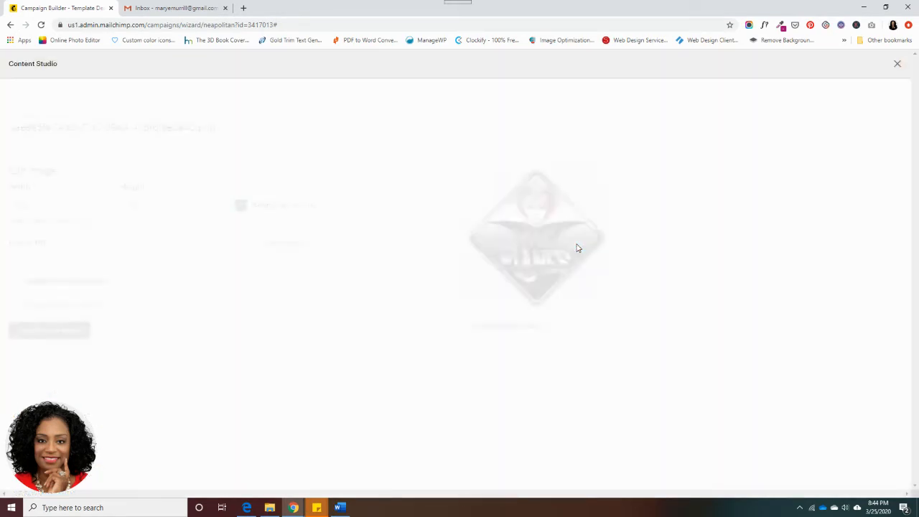
pyautogui.click(31, 205)
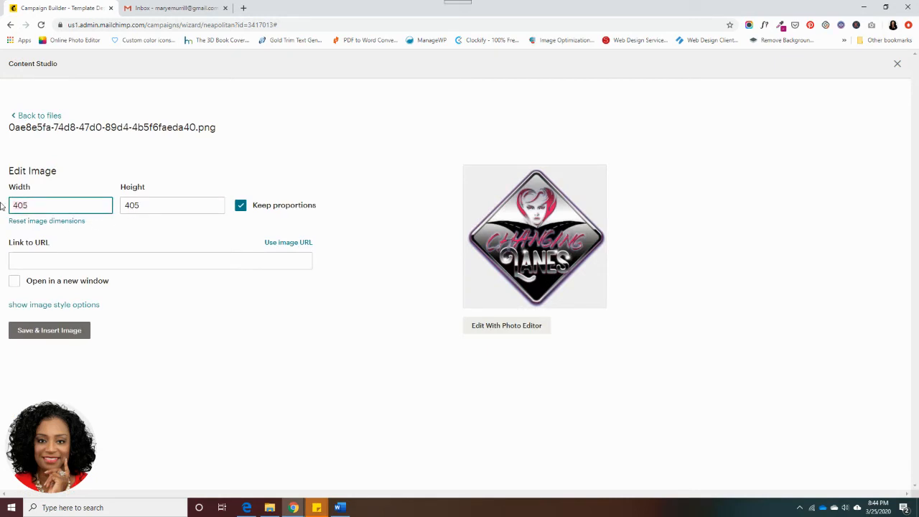
pyautogui.press('BackSpace')
pyautogui.press('BackSpace')
pyautogui.press('BackSpace')
pyautogui.write('100')
pyautogui.click(125, 207)
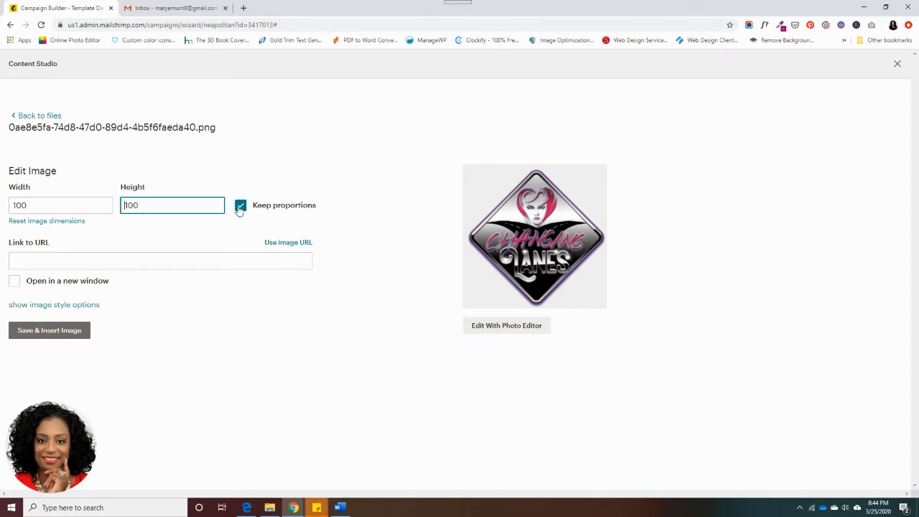
pyautogui.click(46, 329)
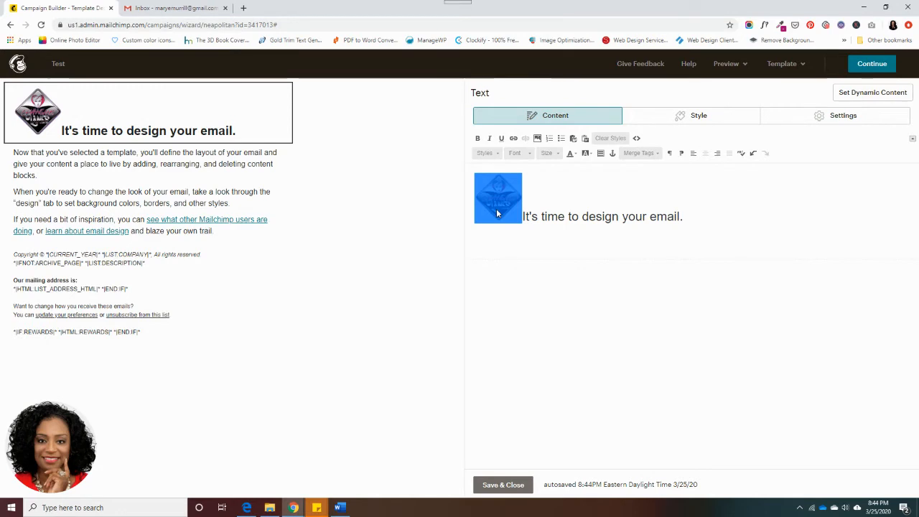
# Step: Float the logo left and push the heading text down beside it
pyautogui.click(693, 155)
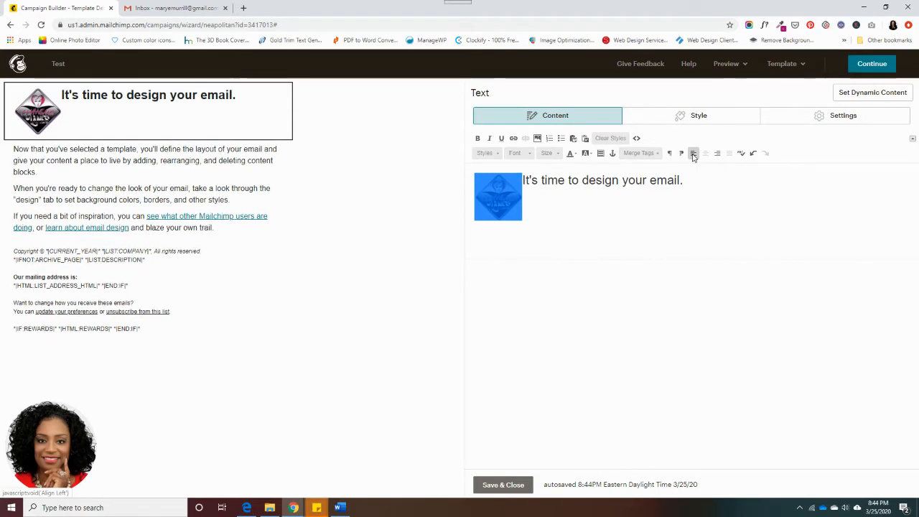
pyautogui.click(523, 181)
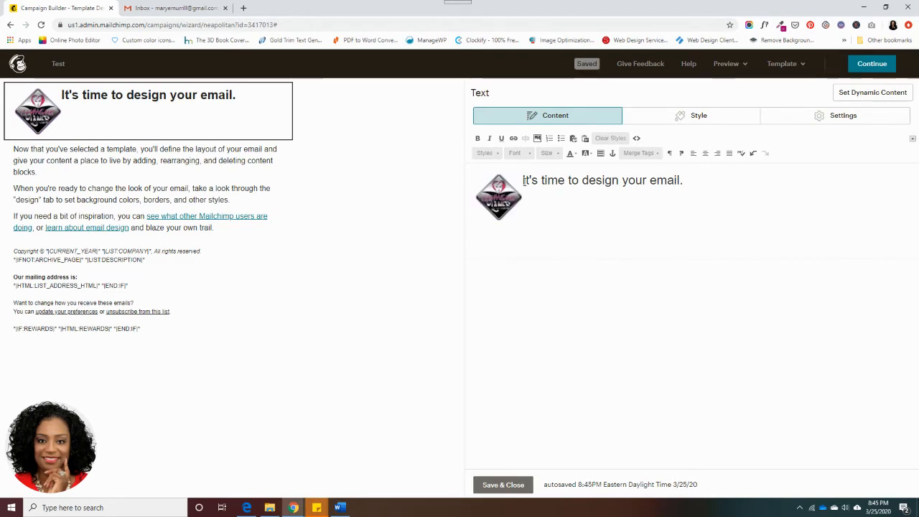
pyautogui.press('Return')
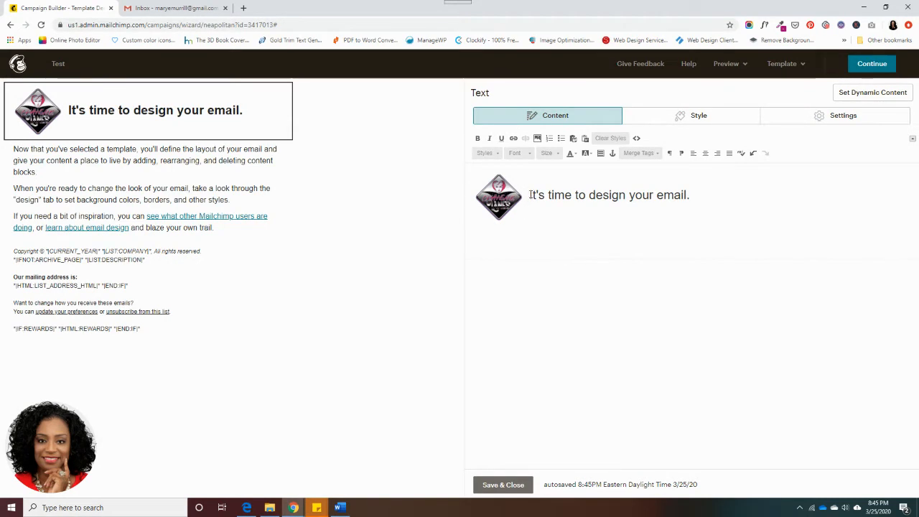
# Step: Select the heading sentence and set its font size to 31
pyautogui.moveTo(532, 195); pyautogui.dragTo(695, 194)
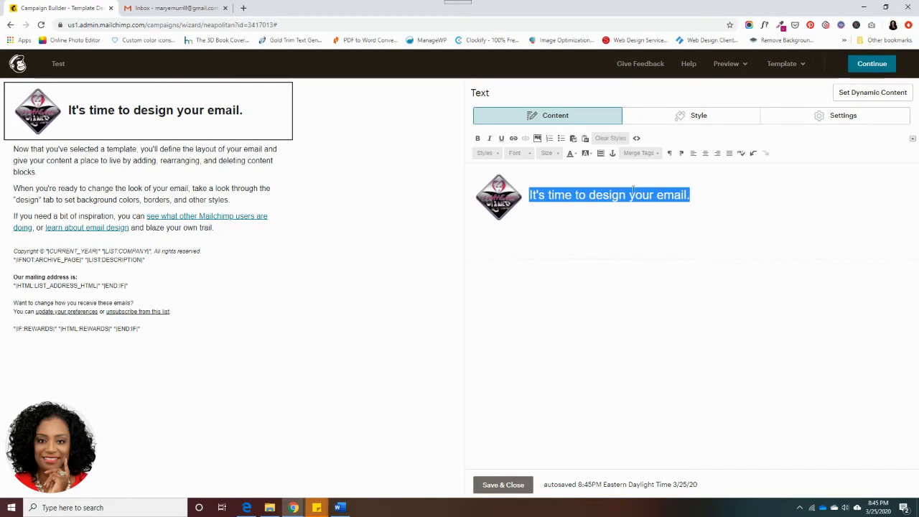
pyautogui.click(559, 153)
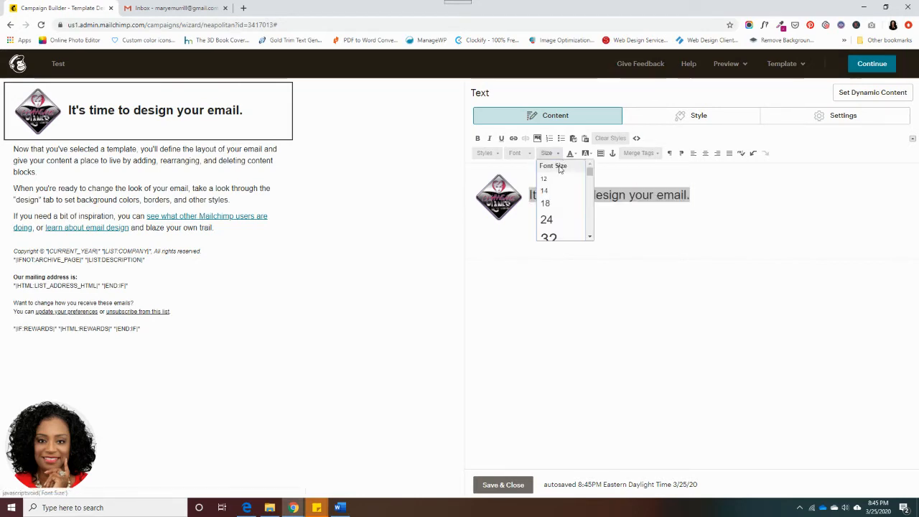
pyautogui.click(556, 220)
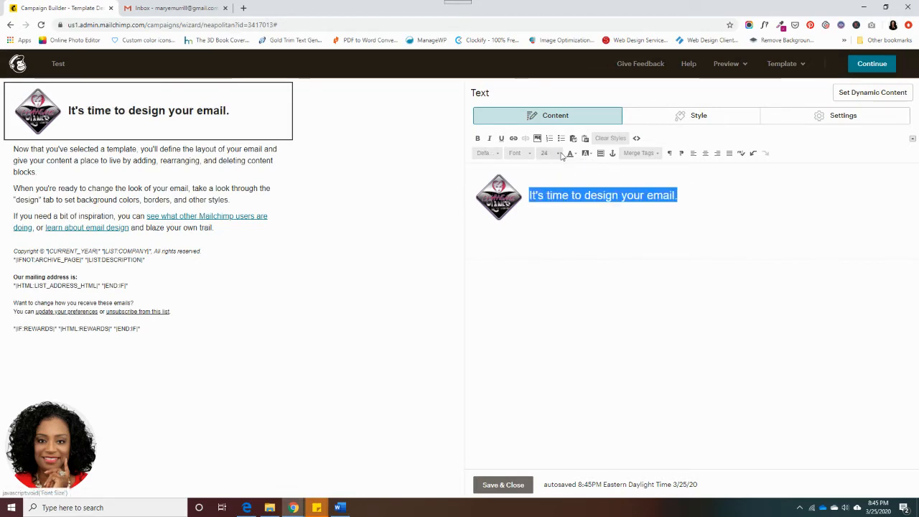
pyautogui.click(557, 154)
pyautogui.click(591, 238)
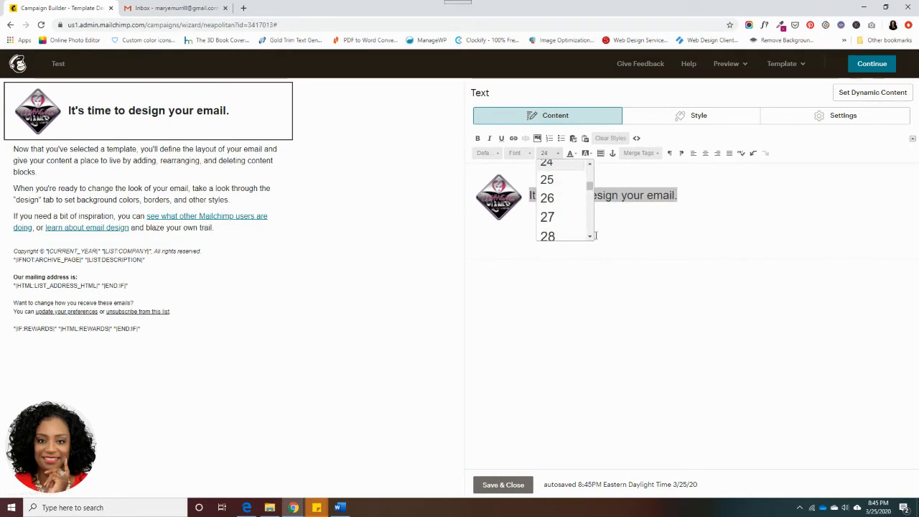
pyautogui.click(590, 237)
pyautogui.click(590, 237)
pyautogui.click(559, 237)
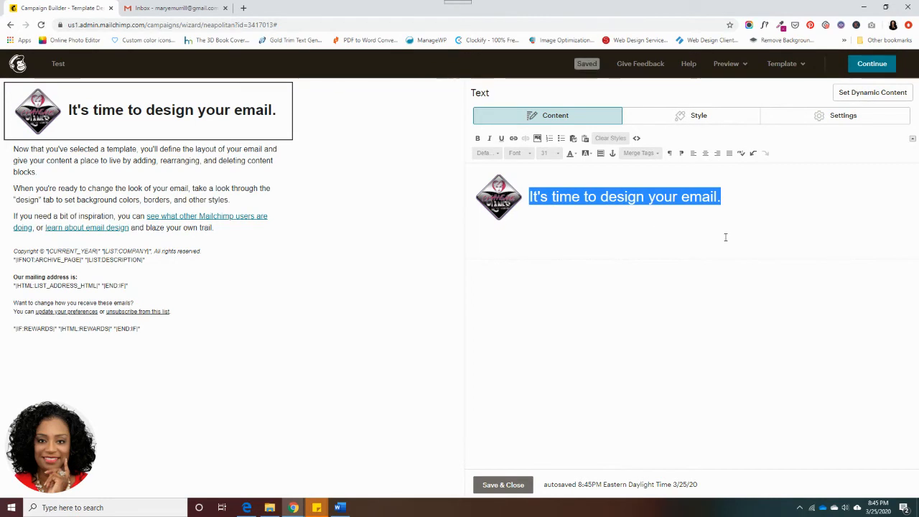
# Step: Type 'Changing Lanes Outreach' as the heading and start a new line beneath it
pyautogui.write('Chang')
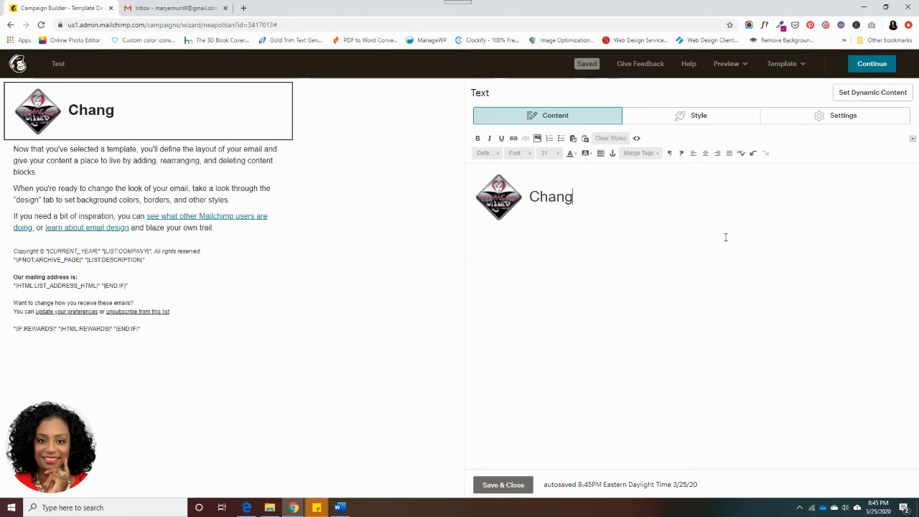
pyautogui.write('ing Lan')
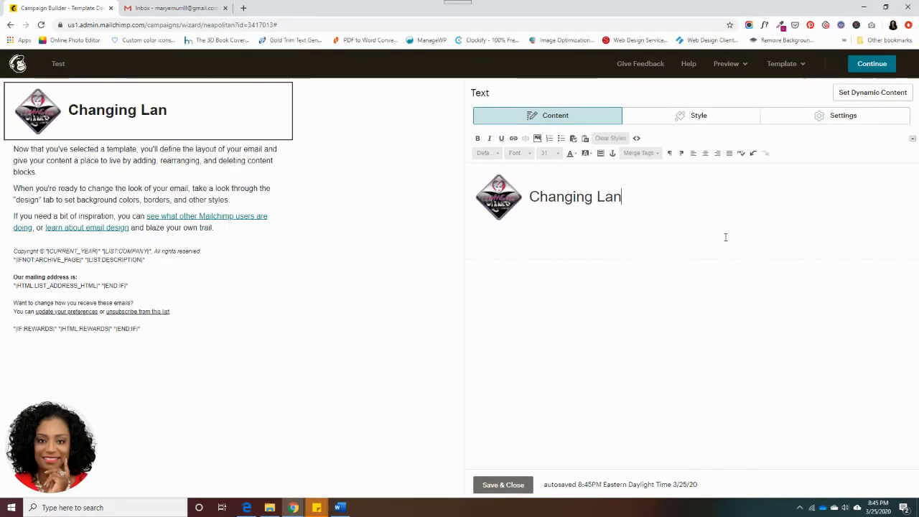
pyautogui.write('es Outreach')
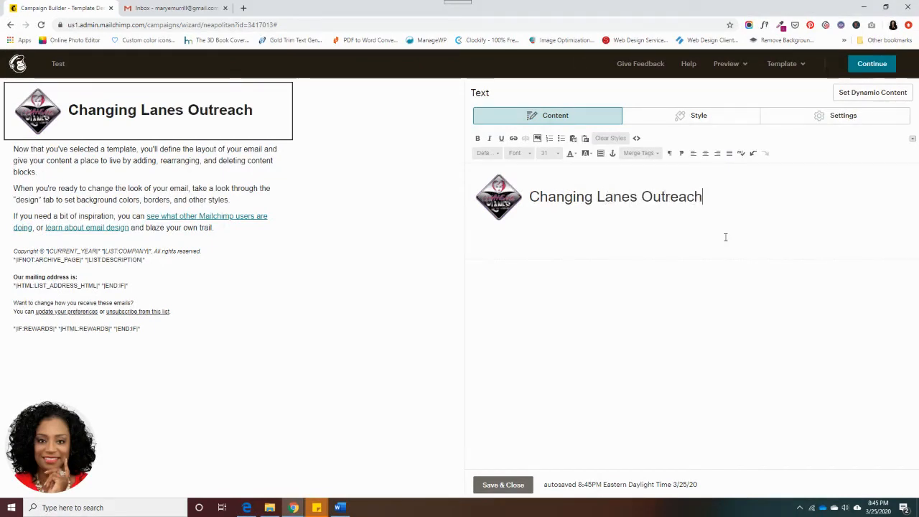
pyautogui.moveTo(107, 125)
pyautogui.press('Return')
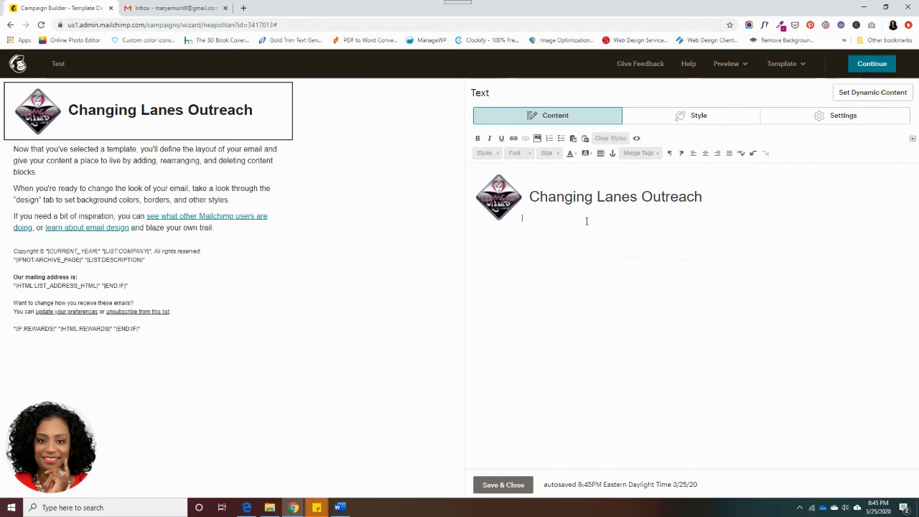
# Step: Type the tagline 'Helping Lives Change!' on the new line, with the cursor at its start
pyautogui.write('Hel')
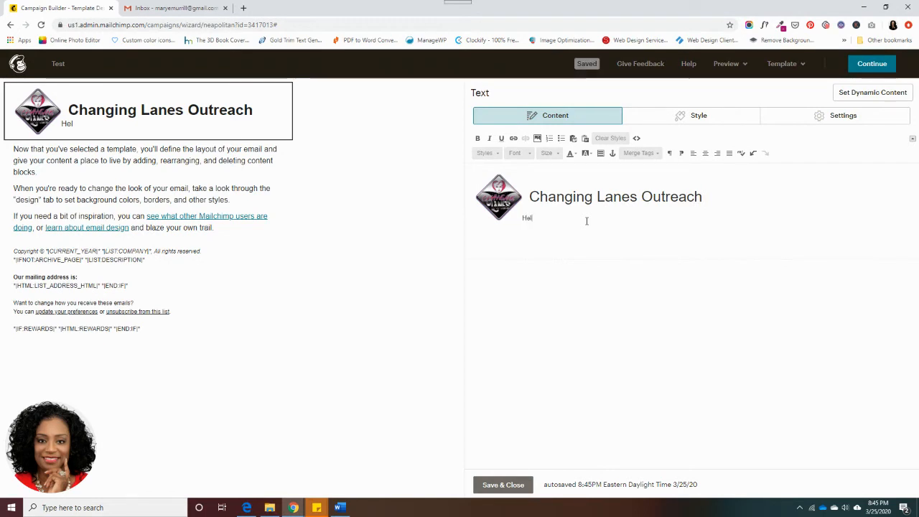
pyautogui.write('ping pe')
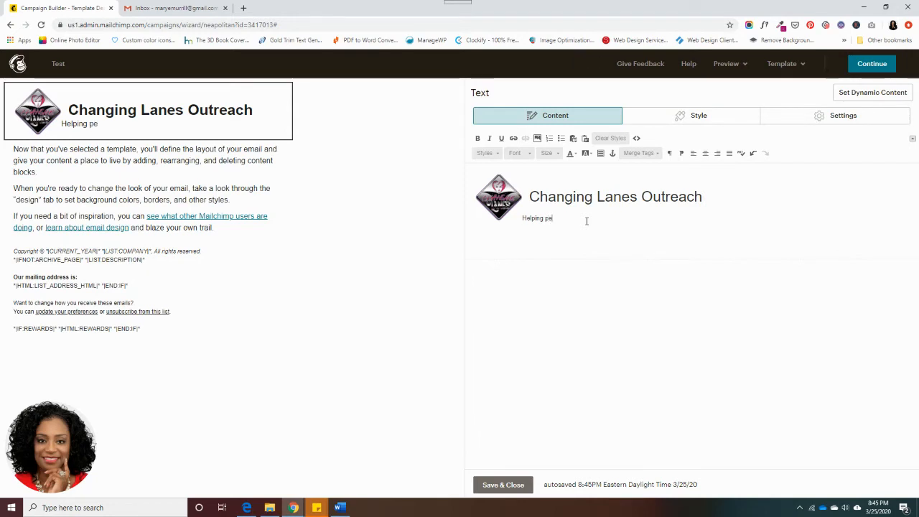
pyautogui.press('BackSpace')
pyautogui.press('BackSpace')
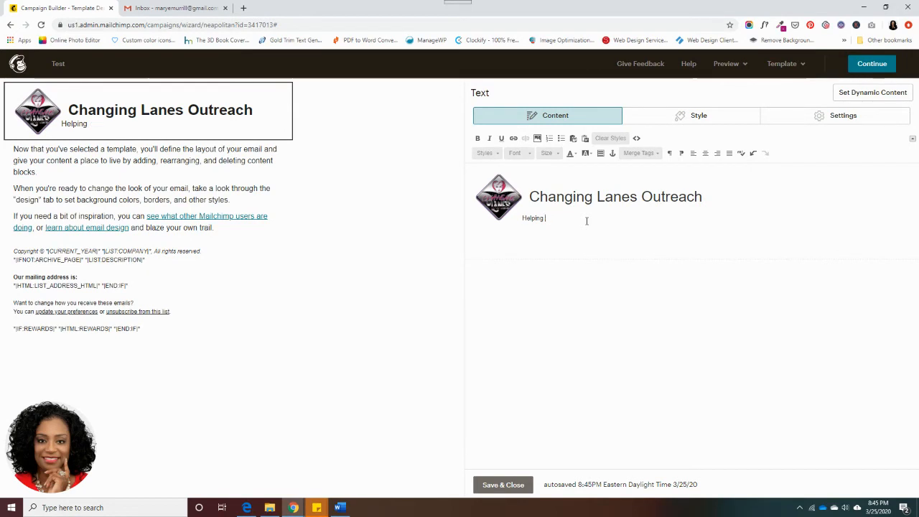
pyautogui.write('Lives Change!')
pyautogui.click(521, 219)
pyautogui.click(523, 218)
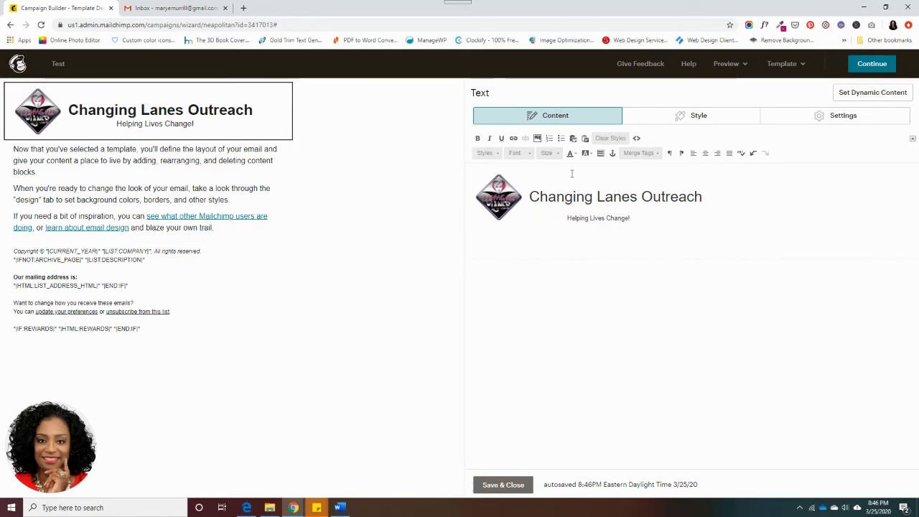
# Step: Make the 'Helping Lives Change!' tagline size 24 and italic
pyautogui.moveTo(568, 219); pyautogui.dragTo(633, 220)
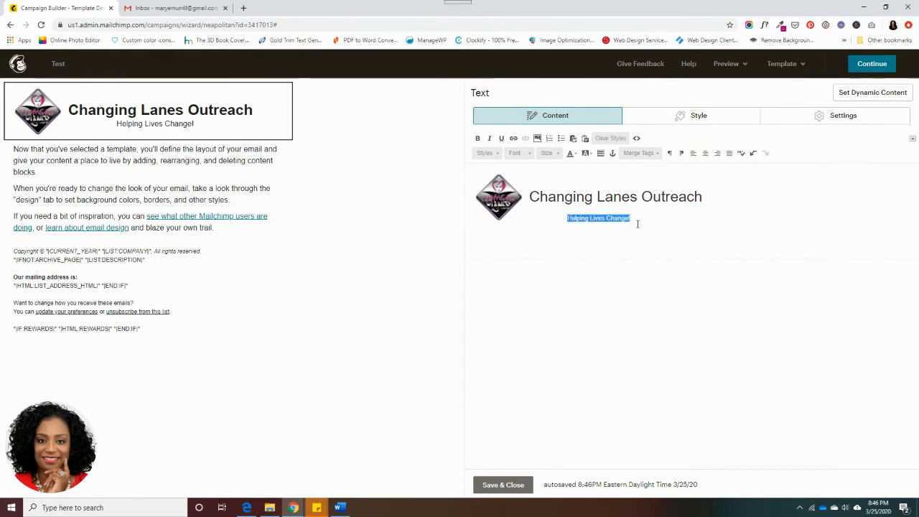
pyautogui.click(558, 155)
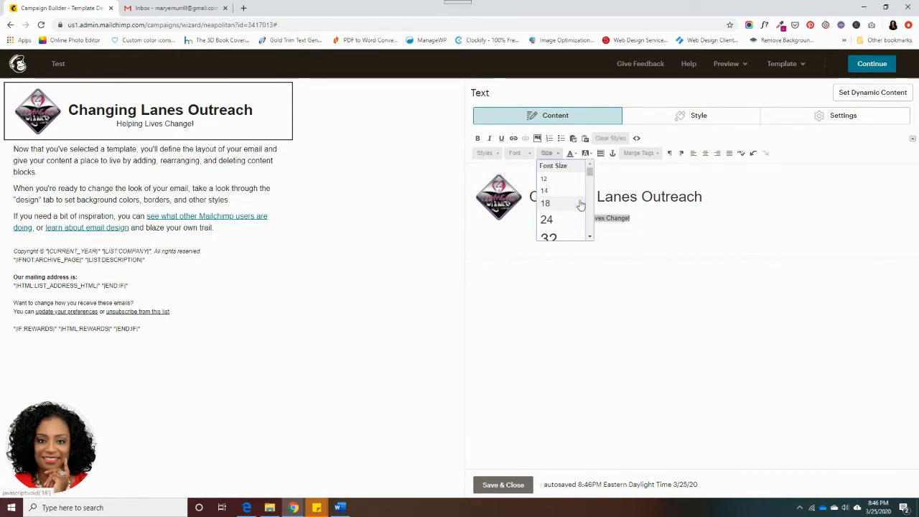
pyautogui.click(547, 219)
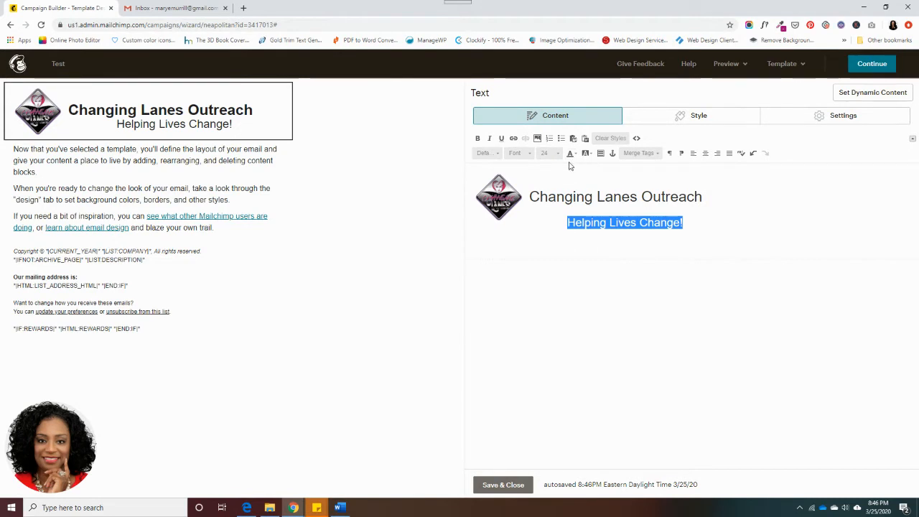
pyautogui.click(491, 139)
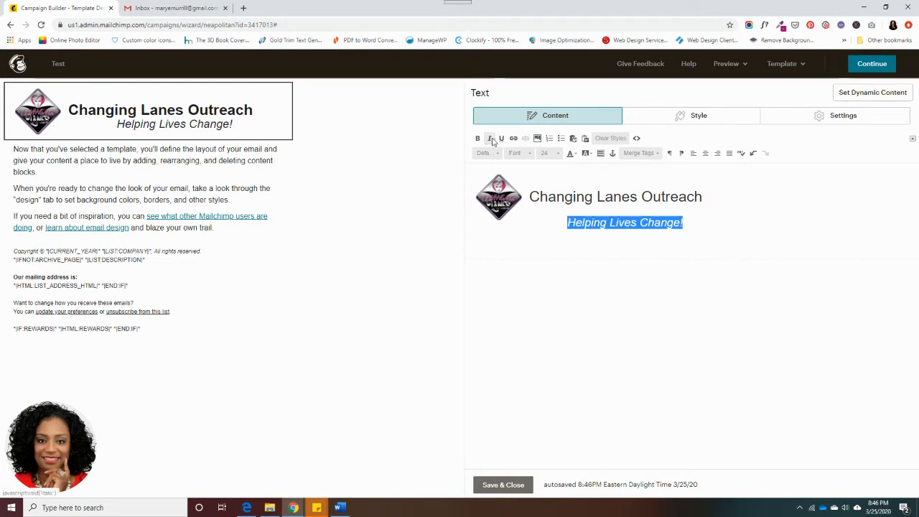
# Step: Delete leading spaces to shift the tagline left, then save the header text
pyautogui.click(571, 226)
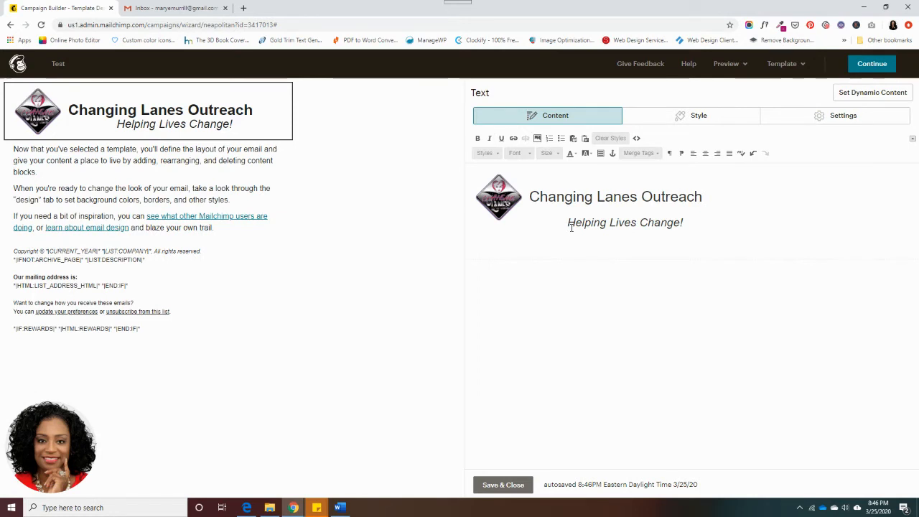
pyautogui.press('BackSpace')
pyautogui.press('BackSpace')
pyautogui.press('BackSpace')
pyautogui.press('BackSpace')
pyautogui.press('BackSpace')
pyautogui.press('BackSpace')
pyautogui.press('BackSpace')
pyautogui.press('BackSpace')
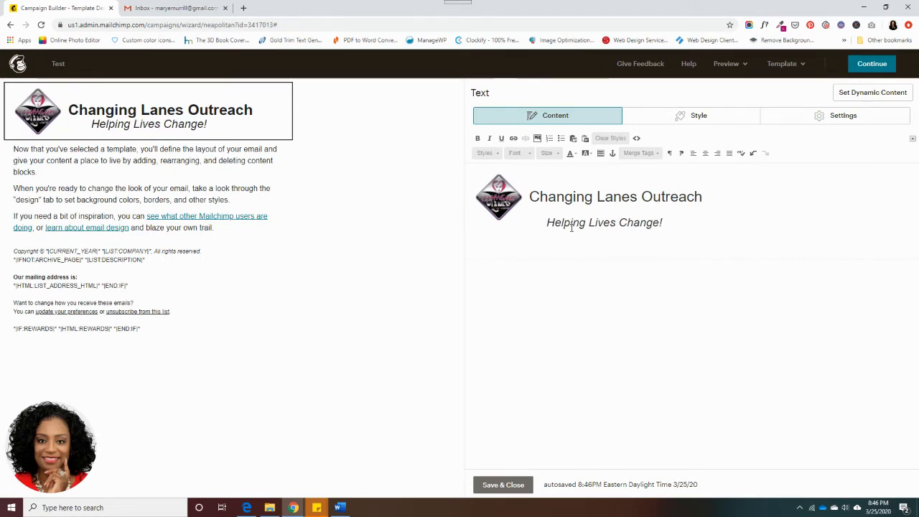
pyautogui.click(482, 485)
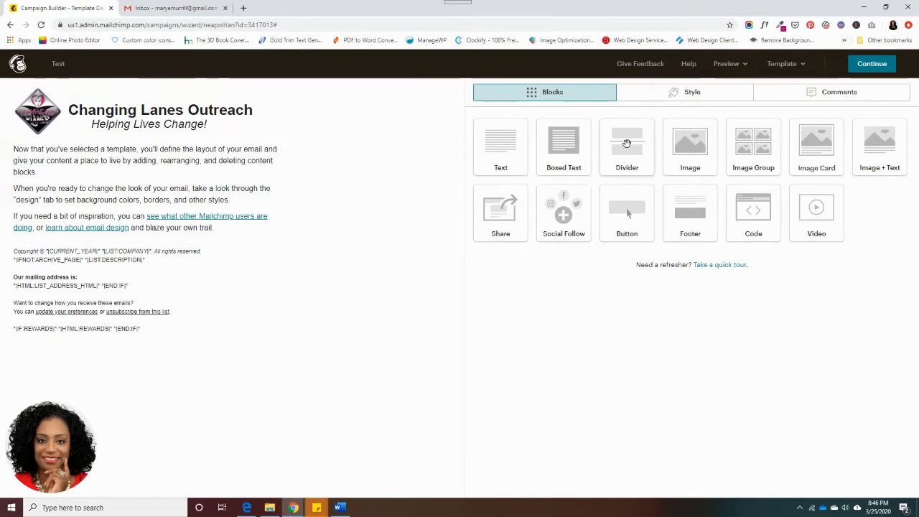
# Step: Add a divider below the header with no border and a #8110eb purple background
pyautogui.moveTo(627, 147); pyautogui.dragTo(180, 142)
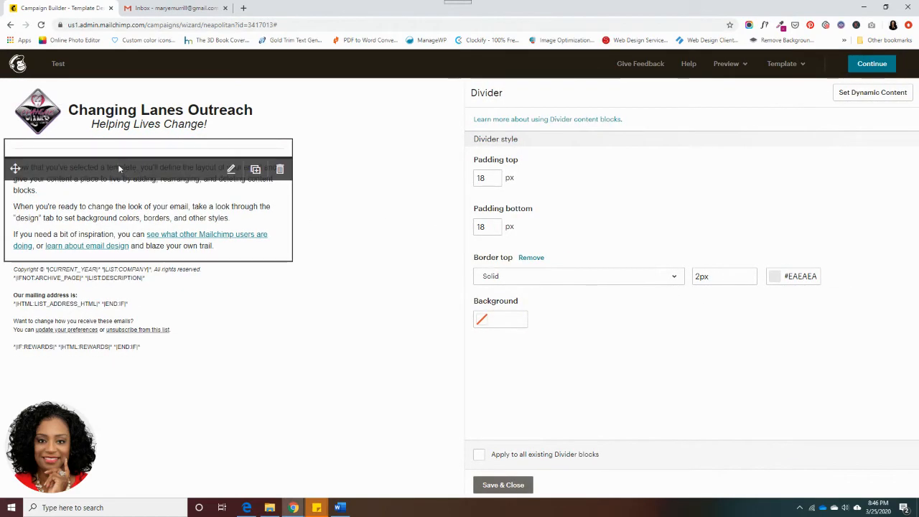
pyautogui.click(774, 277)
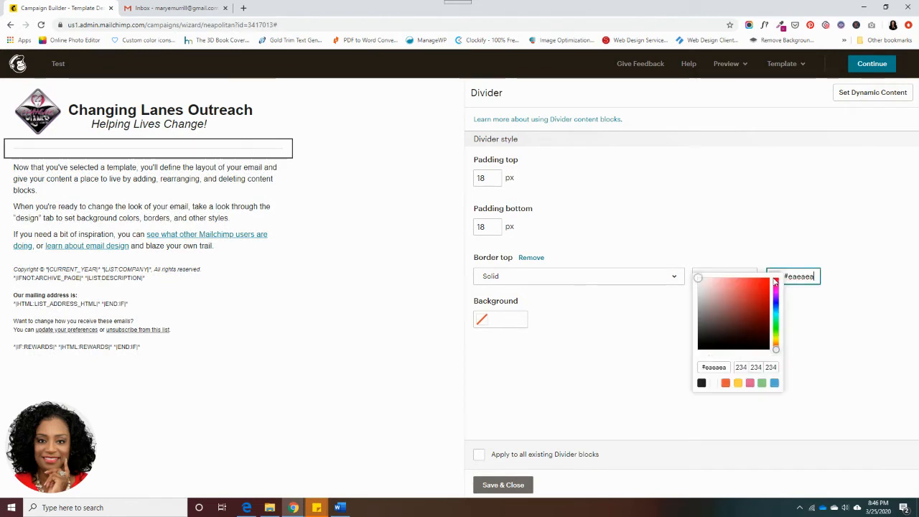
pyautogui.click(765, 283)
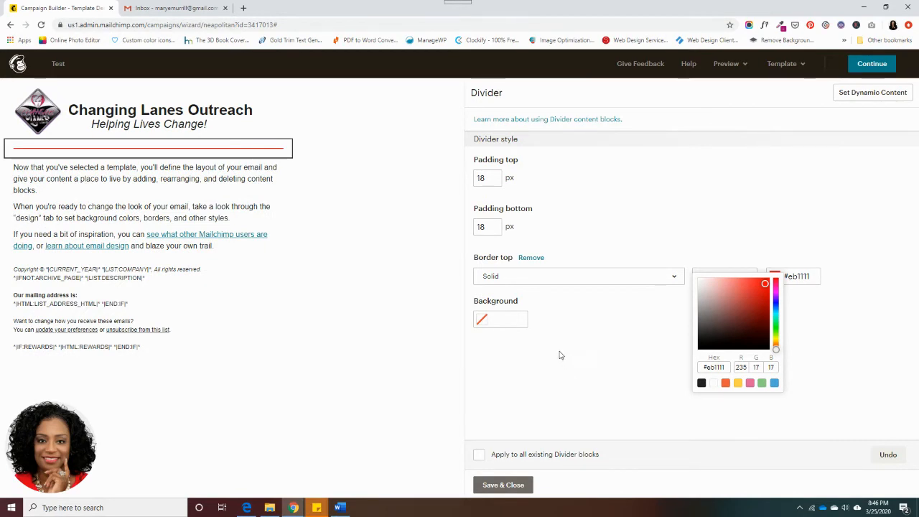
pyautogui.click(531, 258)
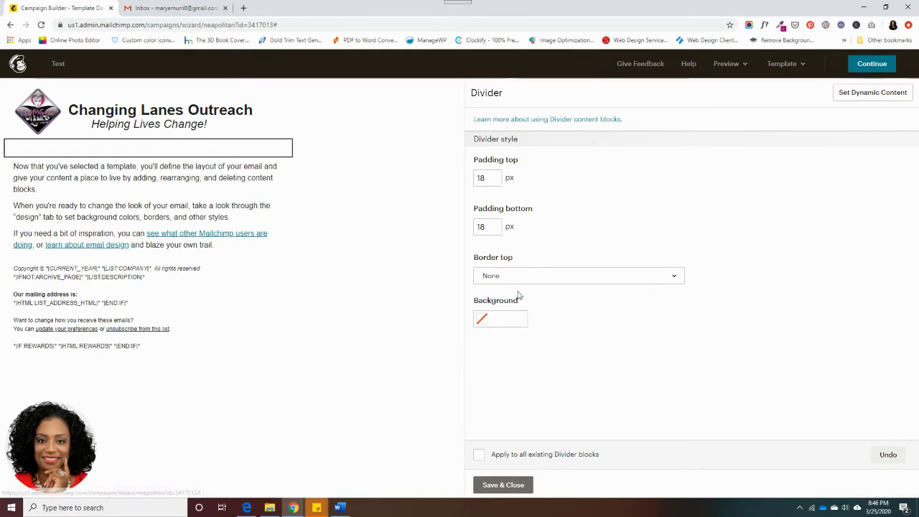
pyautogui.click(480, 321)
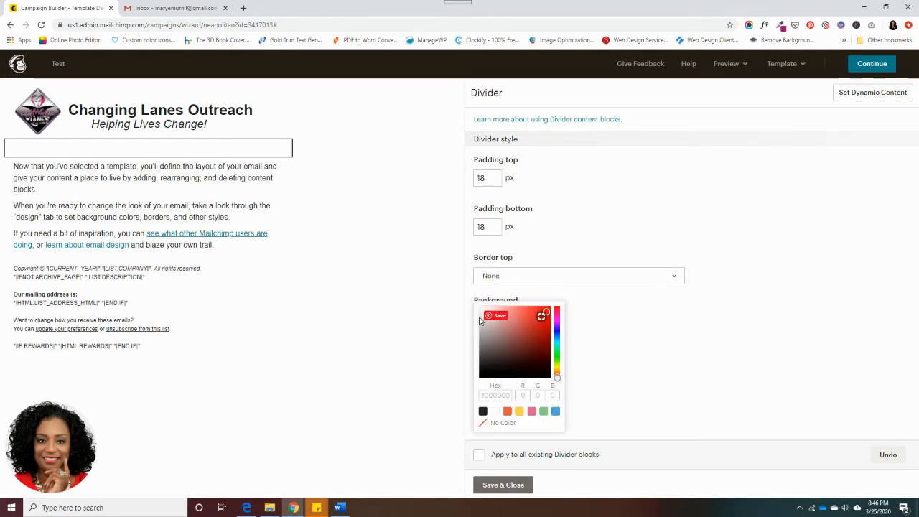
pyautogui.click(557, 324)
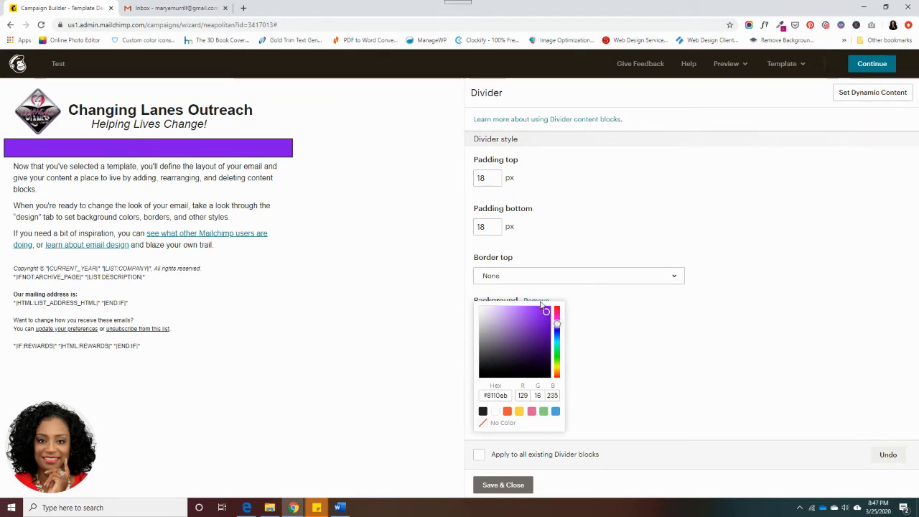
pyautogui.click(502, 484)
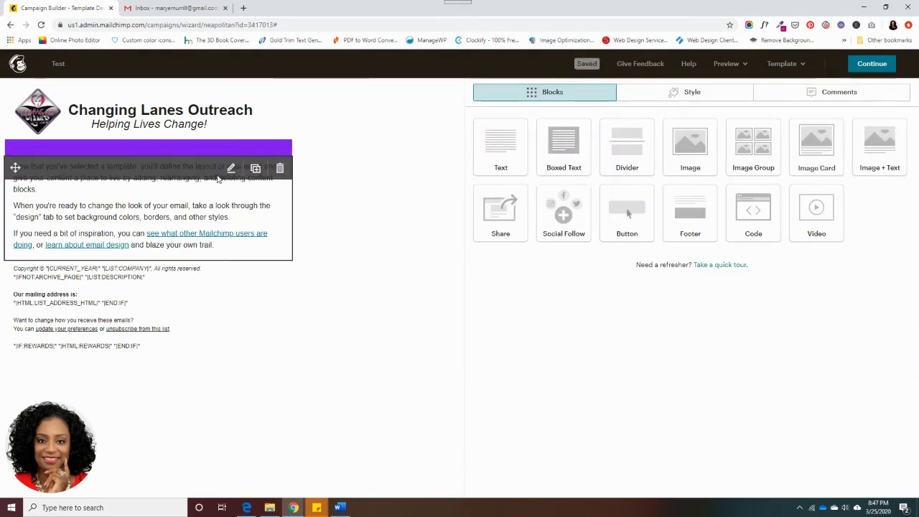
# Step: Type 'Dear' at the top of the body text, followed by a blank line
pyautogui.click(230, 169)
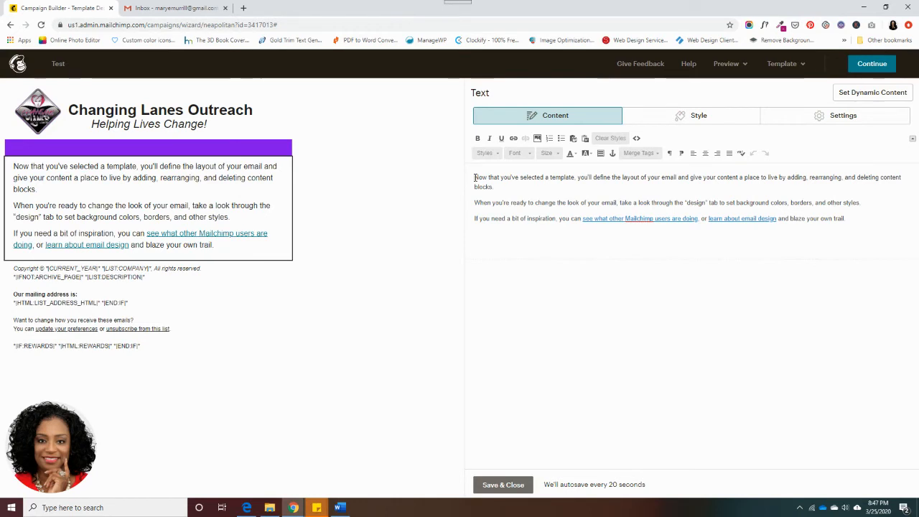
pyautogui.write('Dear')
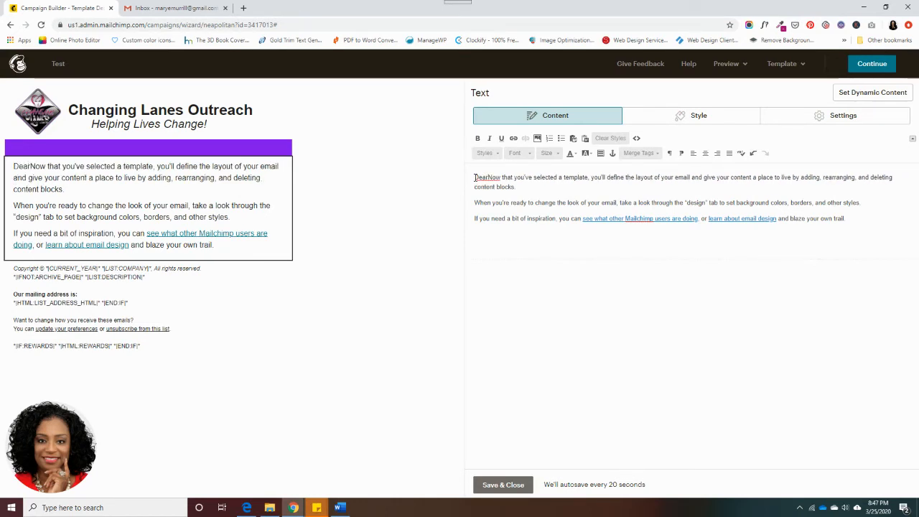
pyautogui.press('Return')
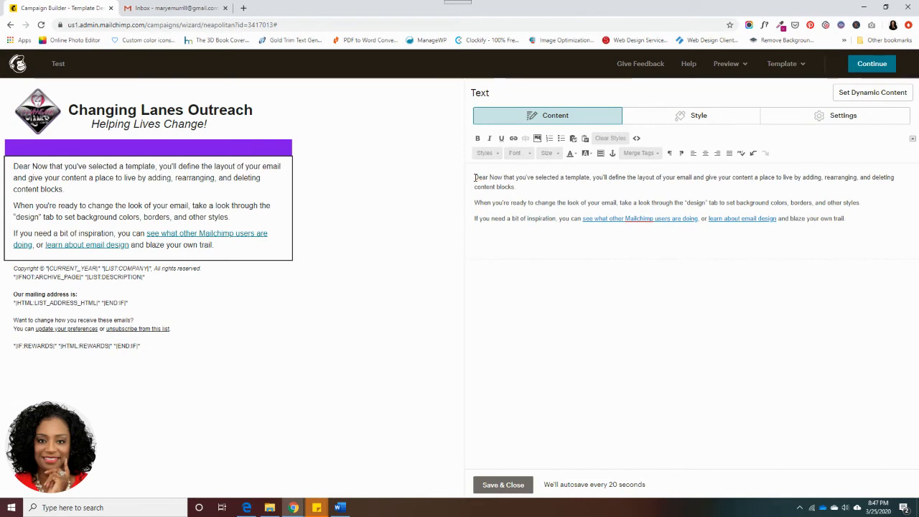
pyautogui.press('Return')
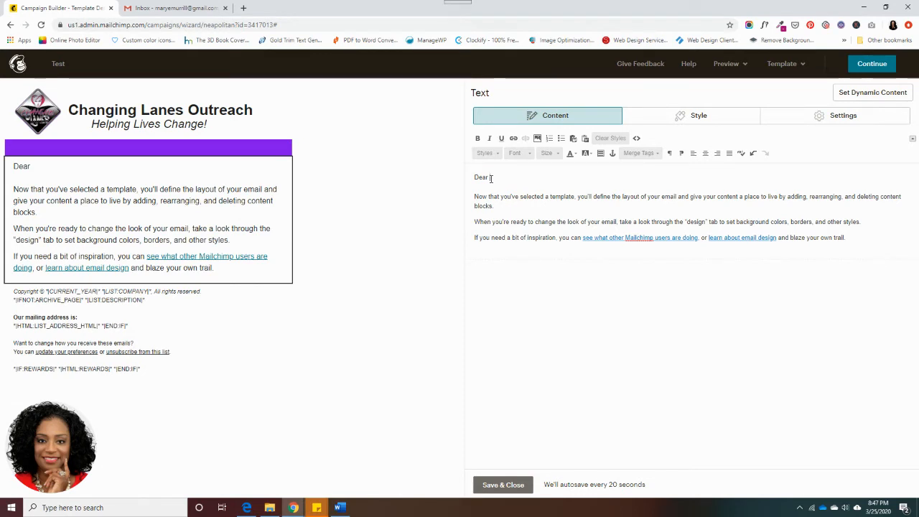
# Step: Add the First Name and Last Name merge tags after 'Dear'
pyautogui.click(640, 153)
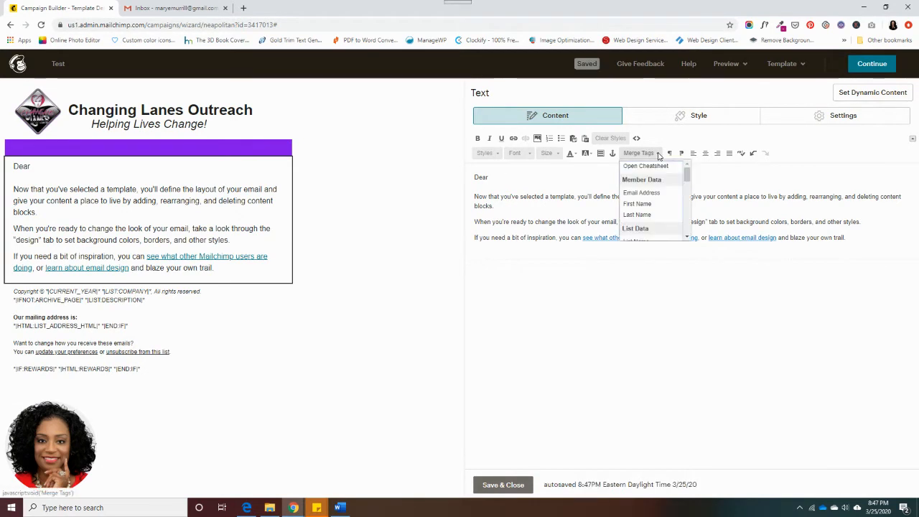
pyautogui.click(650, 203)
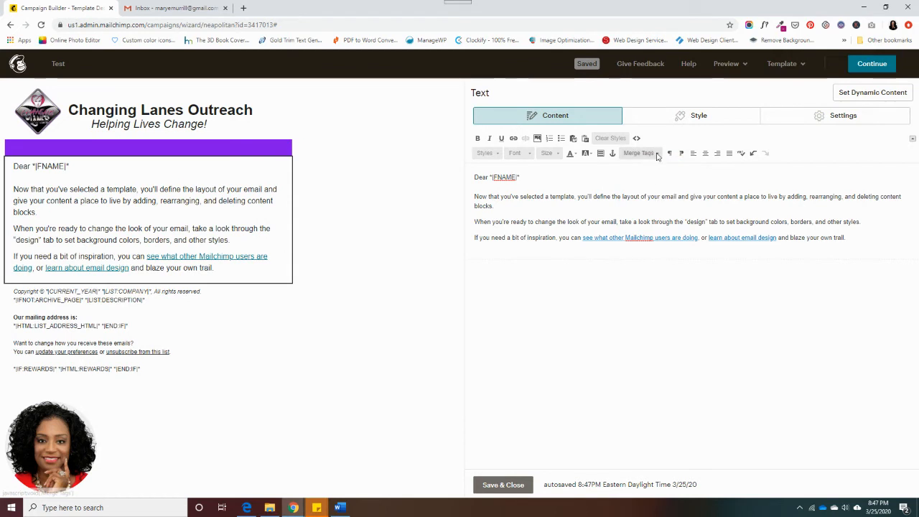
pyautogui.click(656, 155)
pyautogui.click(641, 213)
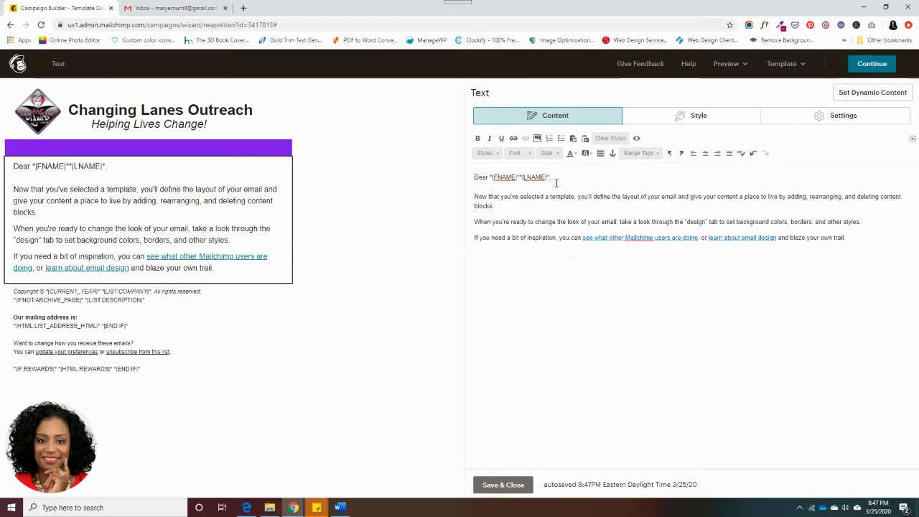
# Step: Replace the leftover template paragraphs with 'This is a test email.'
pyautogui.click(476, 198)
pyautogui.write('This is ')
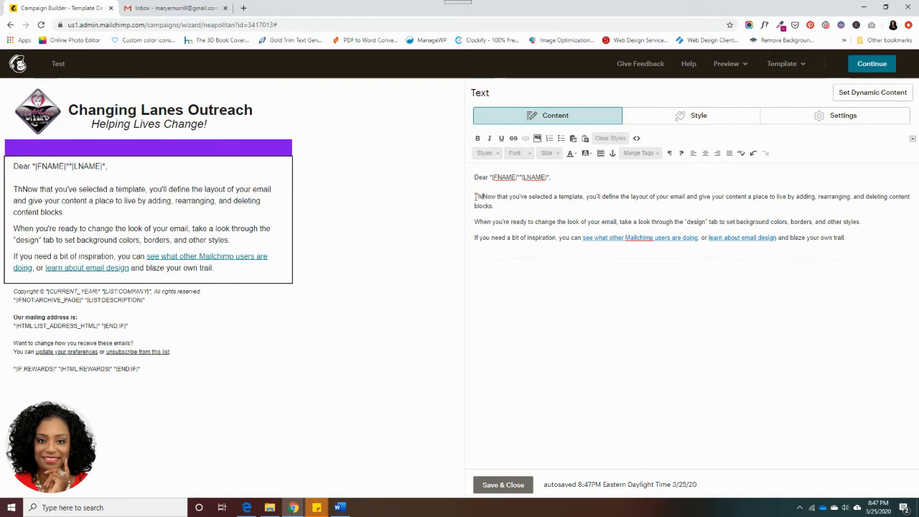
pyautogui.write('a test')
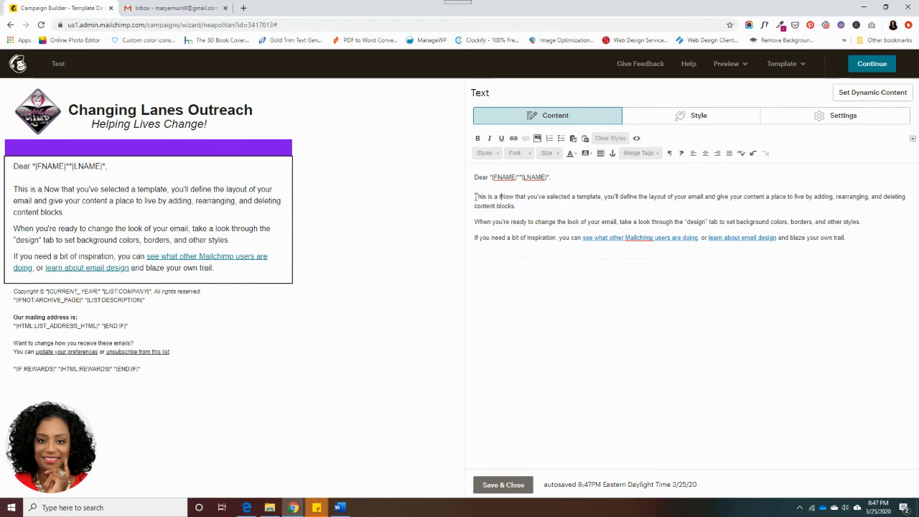
pyautogui.write(' email.')
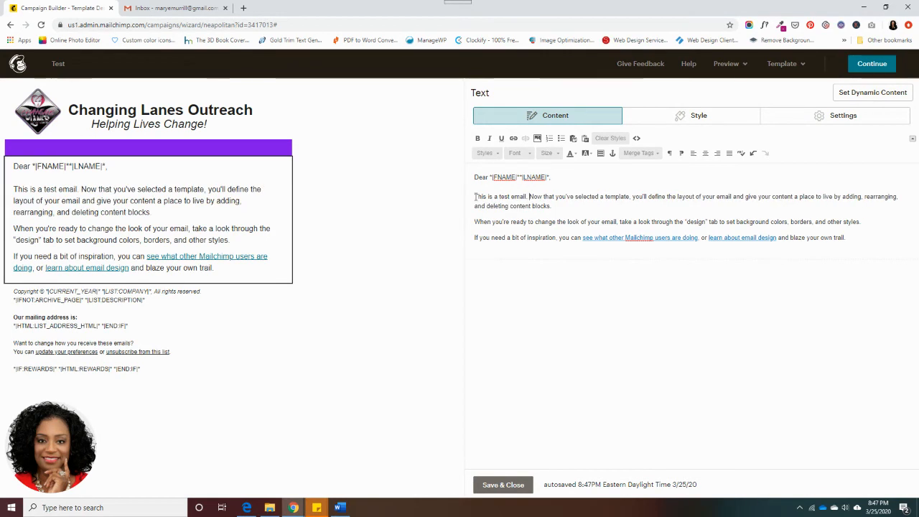
pyautogui.moveTo(530, 196); pyautogui.dragTo(853, 246)
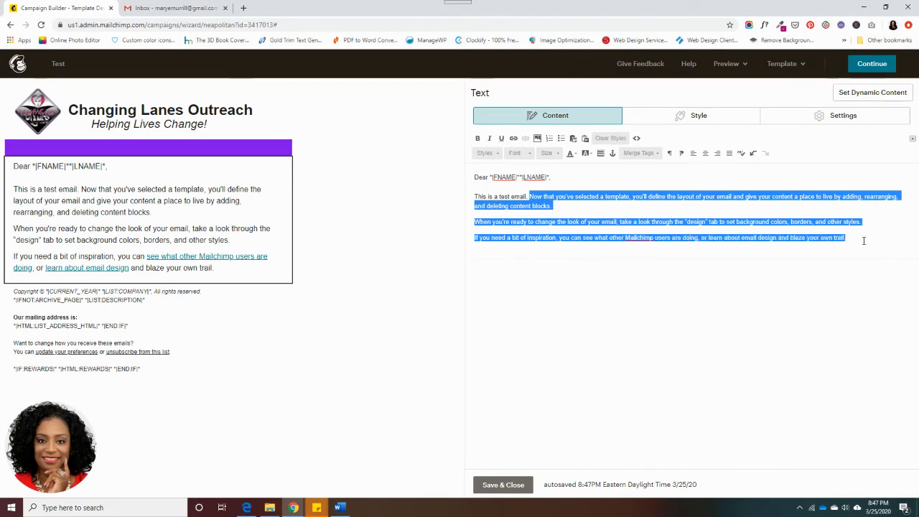
pyautogui.press('BackSpace')
pyautogui.press('Return')
pyautogui.press('Return')
pyautogui.press('Return')
pyautogui.press('Return')
pyautogui.press('Return')
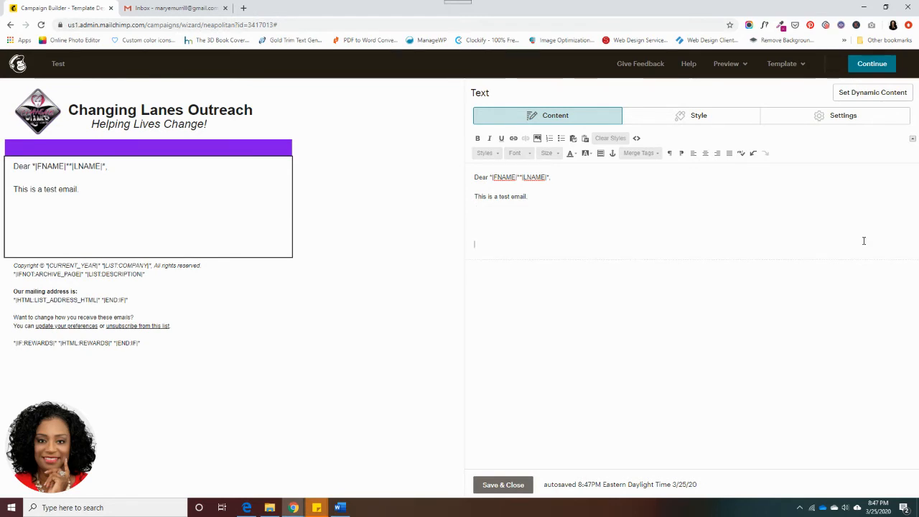
# Step: Add the 'Sincerely,' sign-off, the sender's name and 'CEO, Changing Lanes Outreach', then save
pyautogui.write('Sinc')
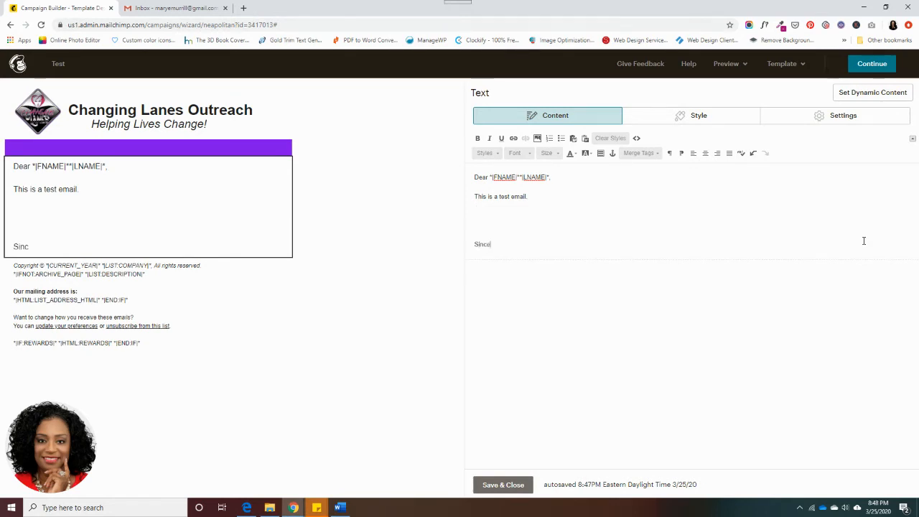
pyautogui.write('erely')
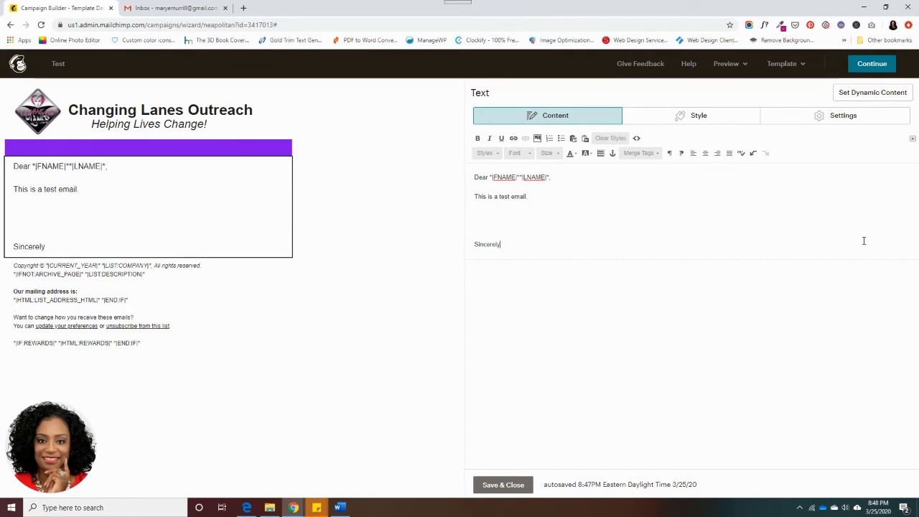
pyautogui.write(',')
pyautogui.press('Return')
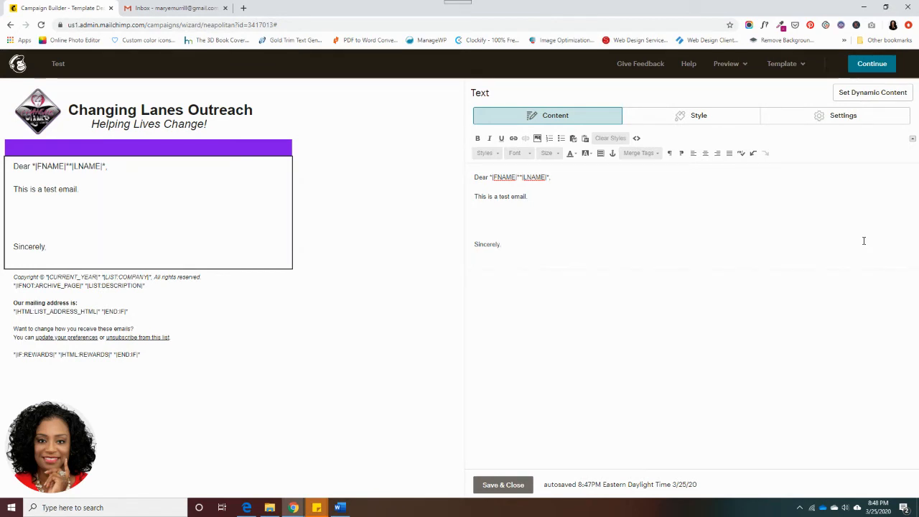
pyautogui.press('Return')
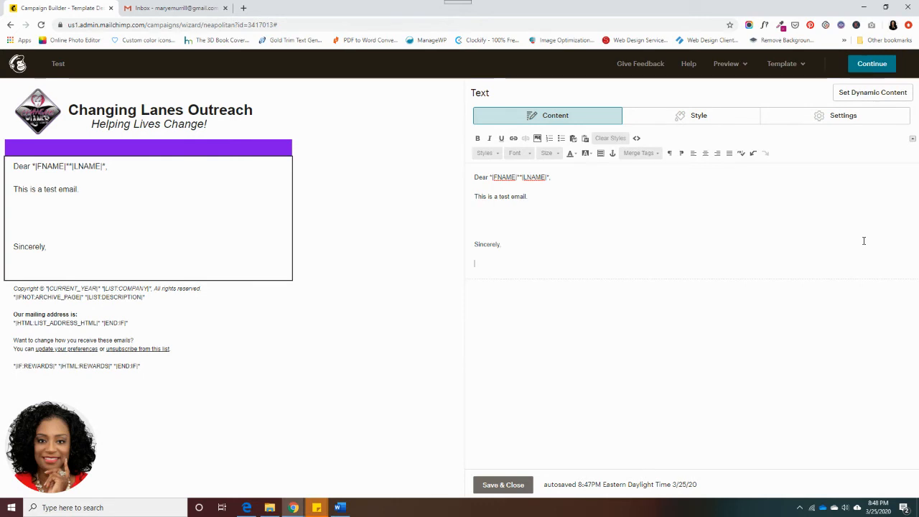
pyautogui.write('Mary Murrill')
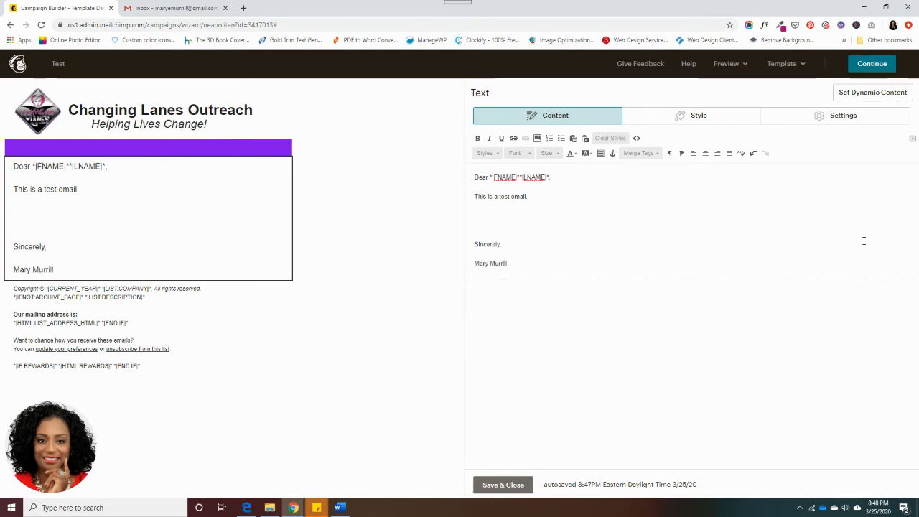
pyautogui.press('Return')
pyautogui.write('CE')
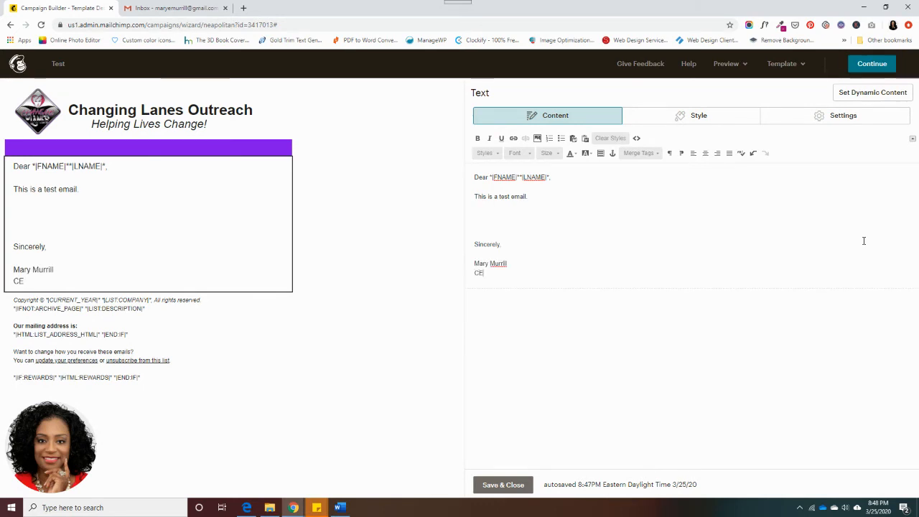
pyautogui.write('O')
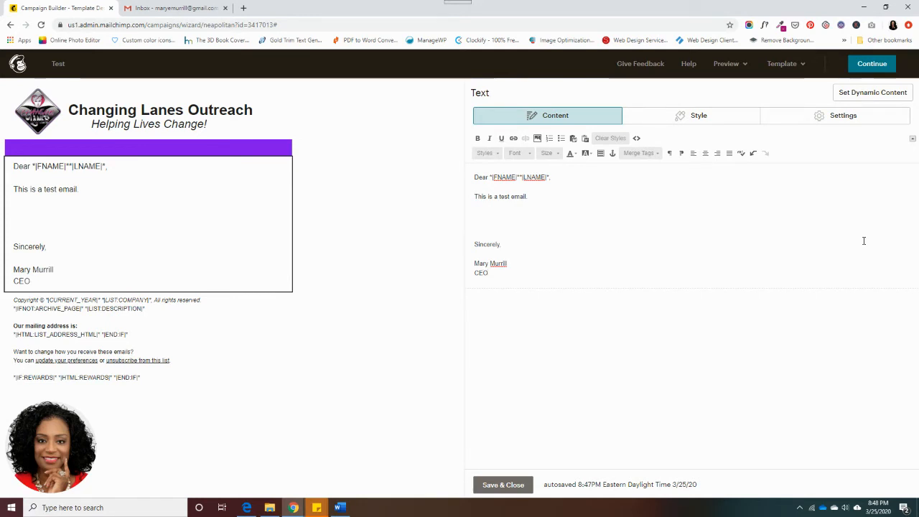
pyautogui.write(', Cha')
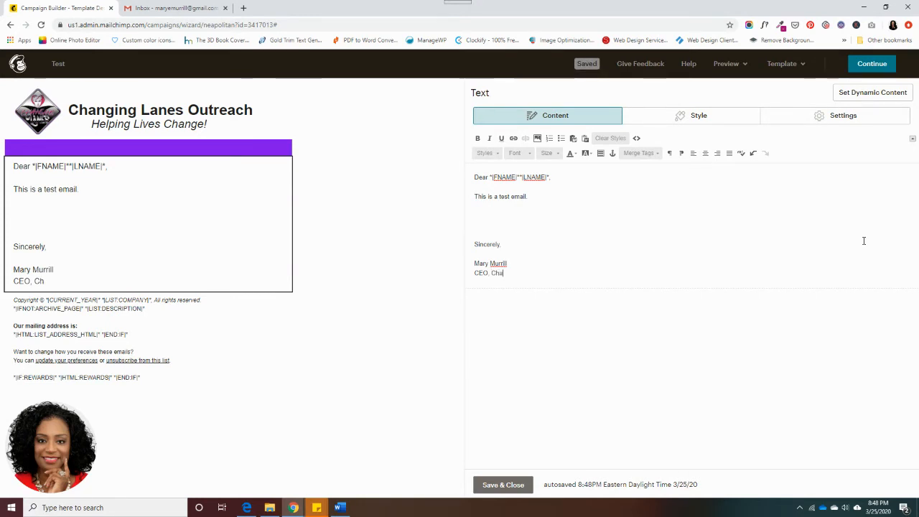
pyautogui.write('nging ')
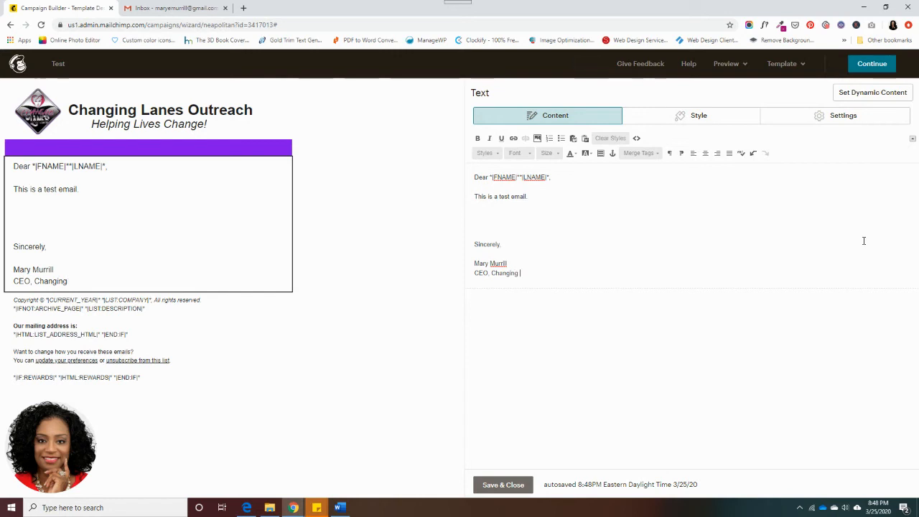
pyautogui.write('Lanes Outreach')
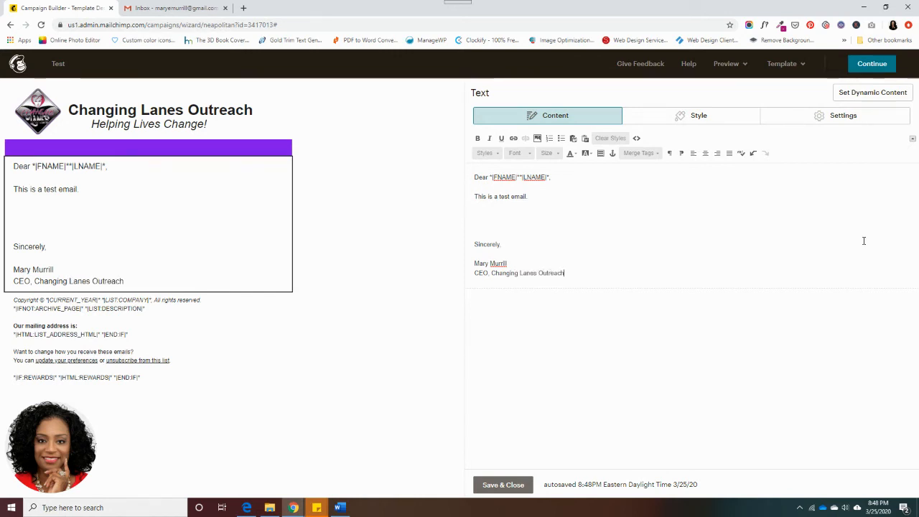
pyautogui.click(504, 485)
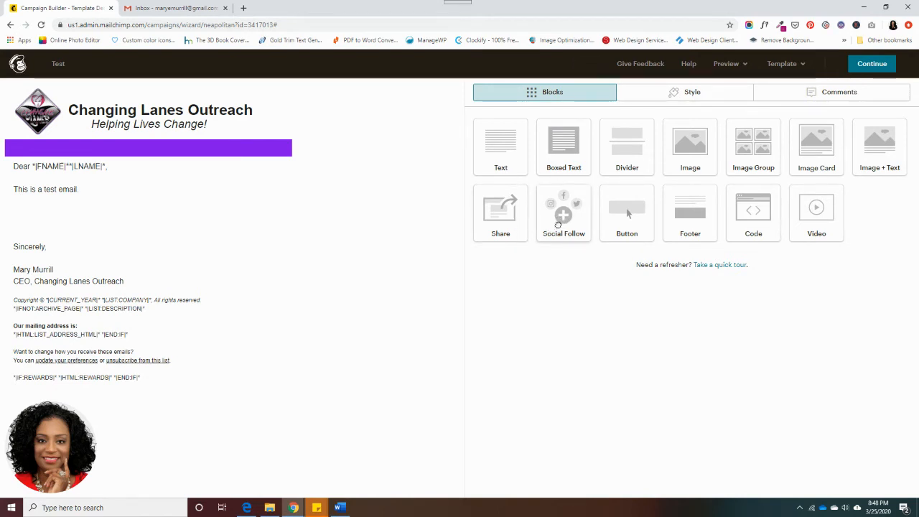
# Step: Add a Social Follow block above the footer with Facebook, Twitter, Website and an Email link
pyautogui.moveTo(558, 225); pyautogui.dragTo(161, 292)
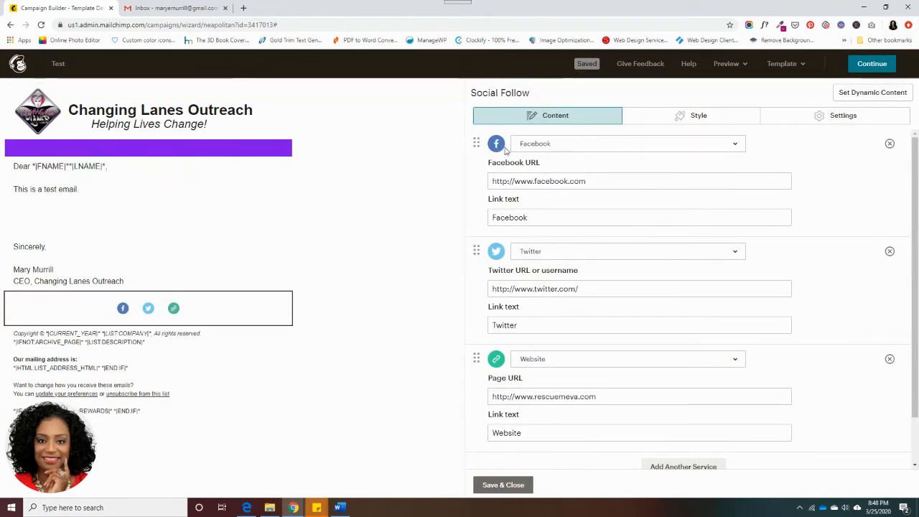
pyautogui.click(595, 182)
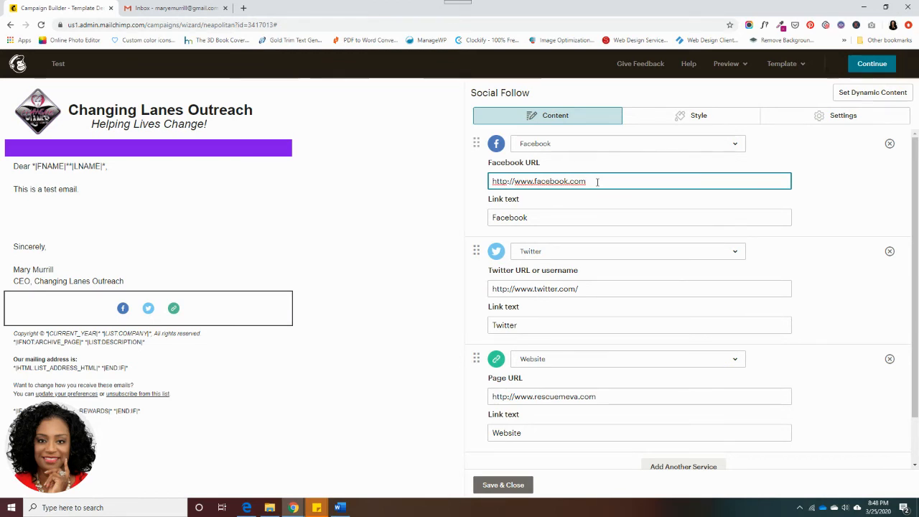
pyautogui.scroll(-2, 622, 297)
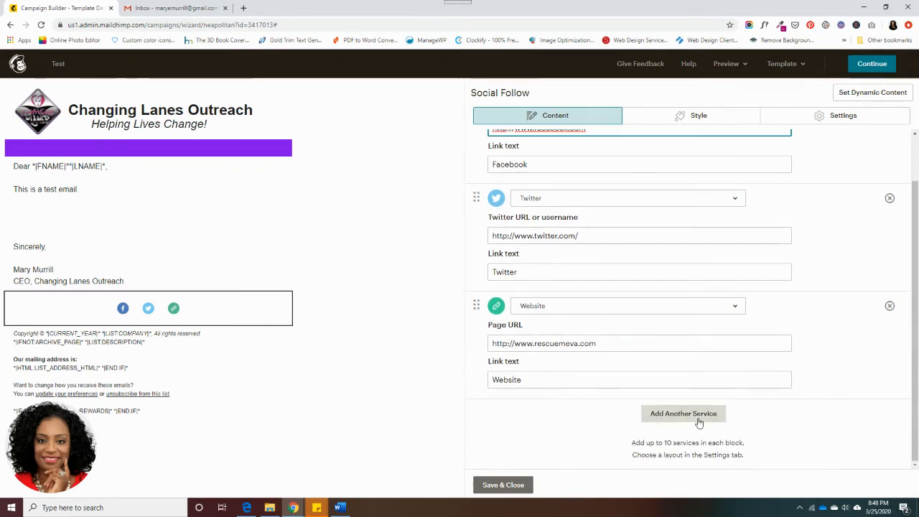
pyautogui.click(698, 415)
pyautogui.scroll(-2, 683, 412)
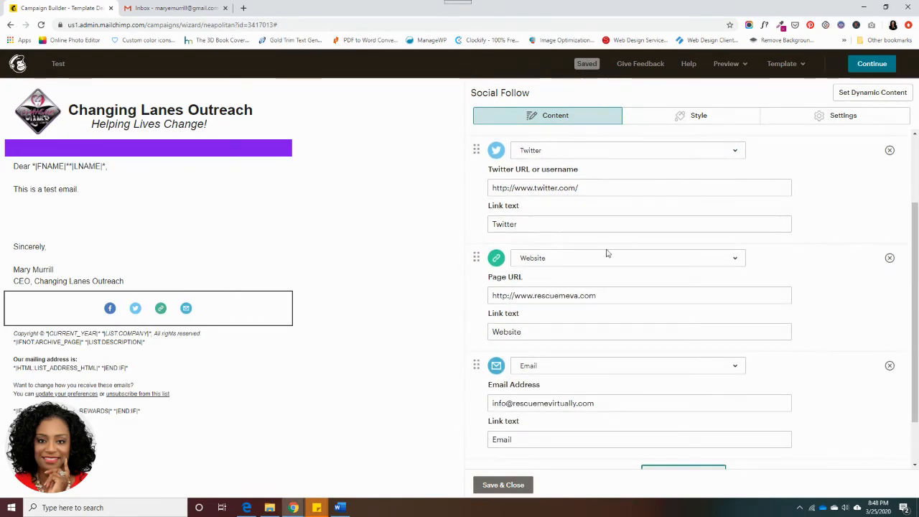
pyautogui.scroll(-2, 642, 394)
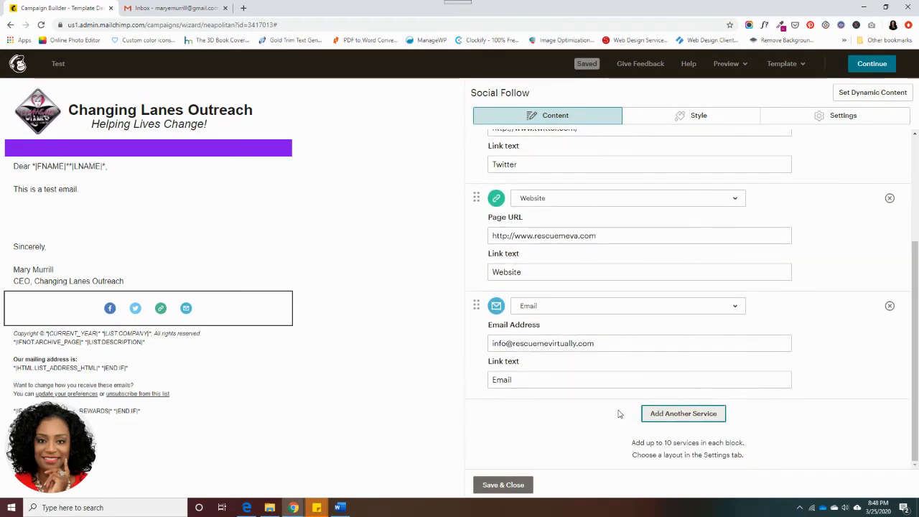
pyautogui.scroll(5, 619, 413)
pyautogui.click(696, 121)
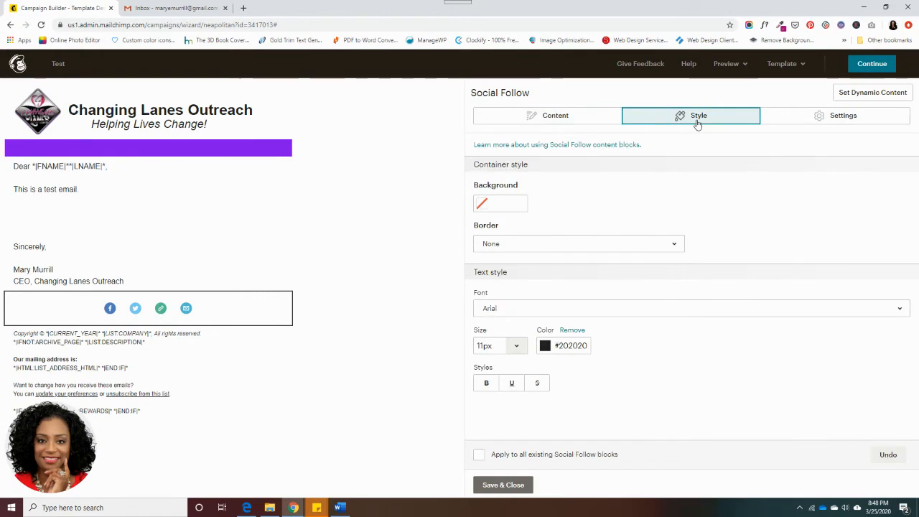
# Step: Lay the social icons out as one horizontal row of small icons
pyautogui.moveTo(262, 321)
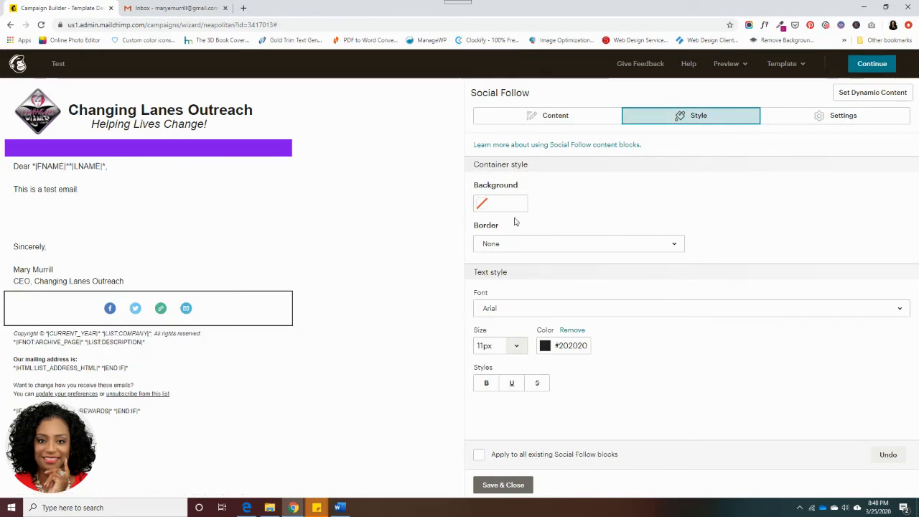
pyautogui.click(830, 120)
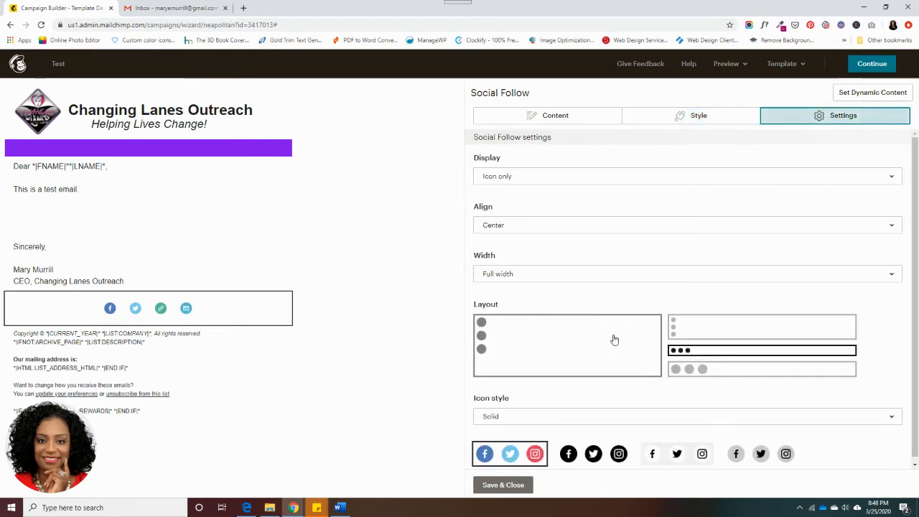
pyautogui.click(672, 324)
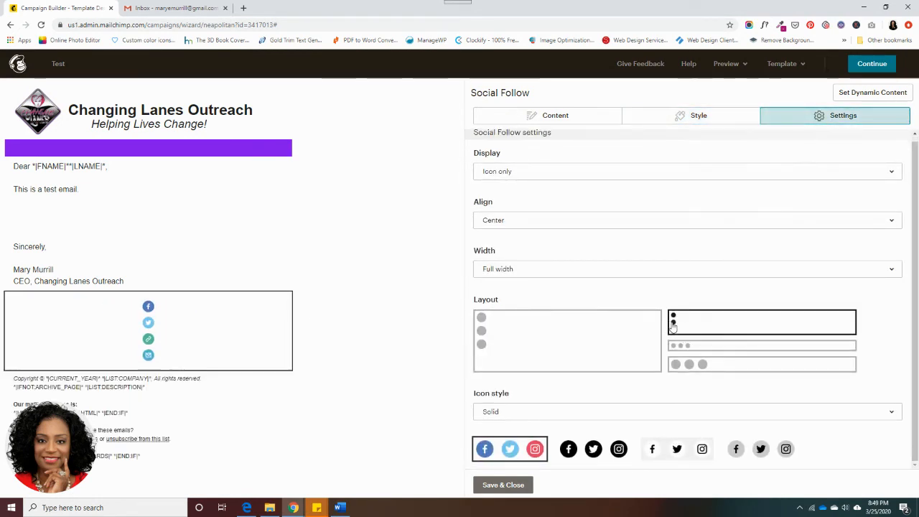
pyautogui.click(674, 346)
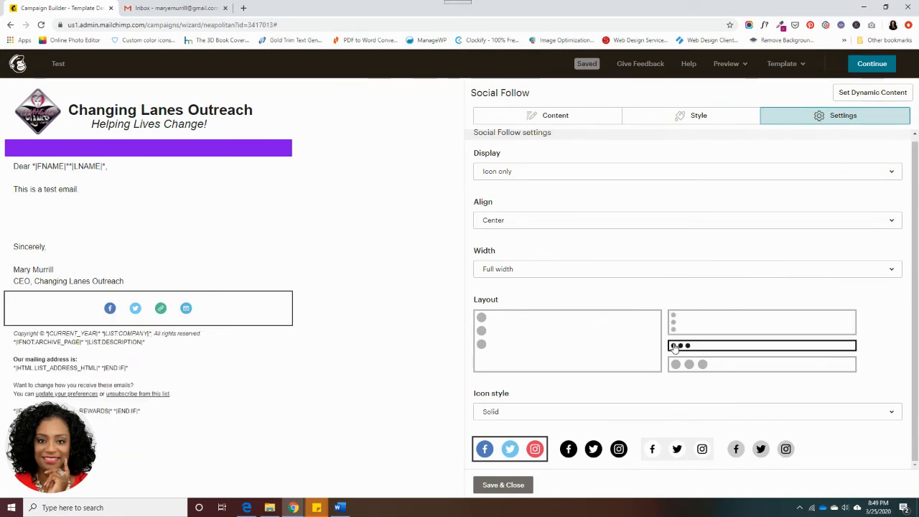
pyautogui.click(681, 365)
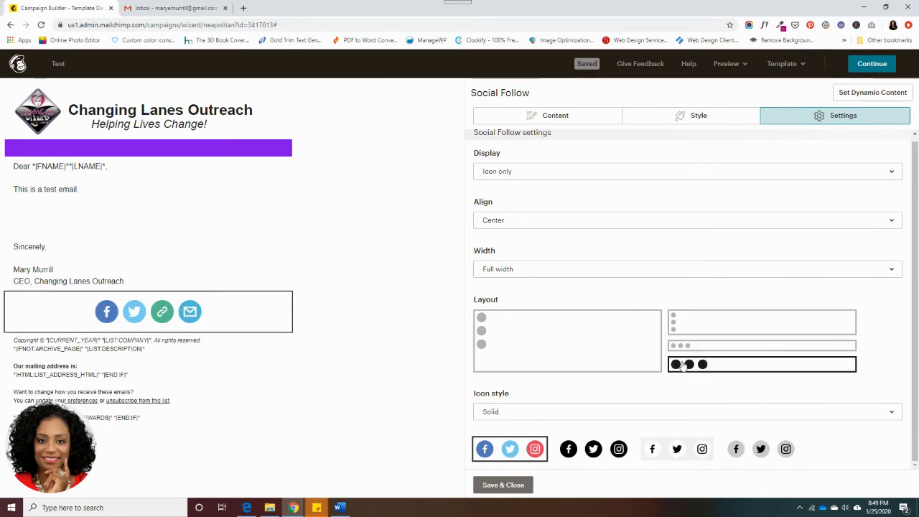
pyautogui.click(681, 348)
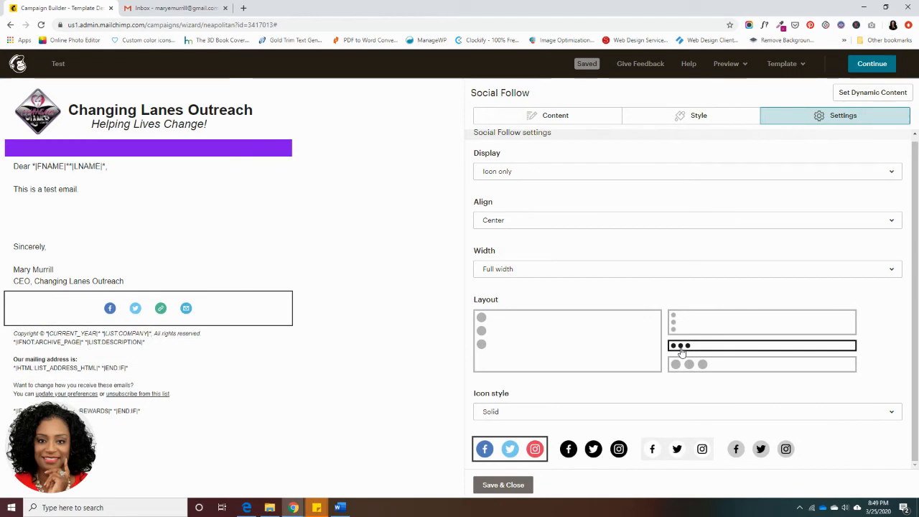
# Step: Try several icon styles, settling on black icons in the Solid style
pyautogui.click(590, 451)
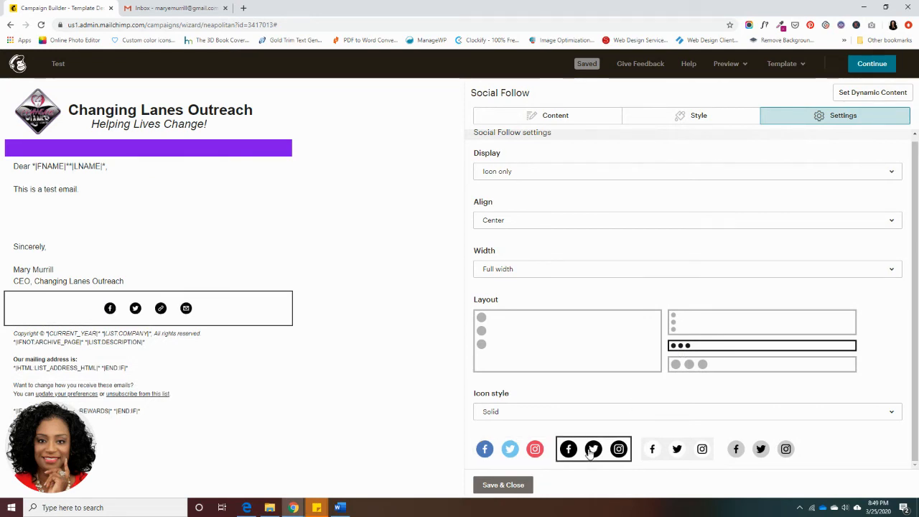
pyautogui.click(666, 454)
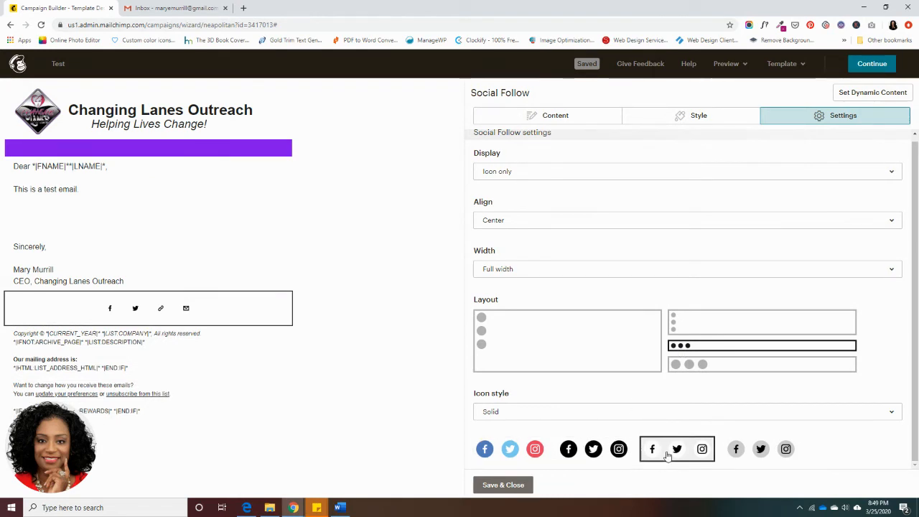
pyautogui.click(891, 411)
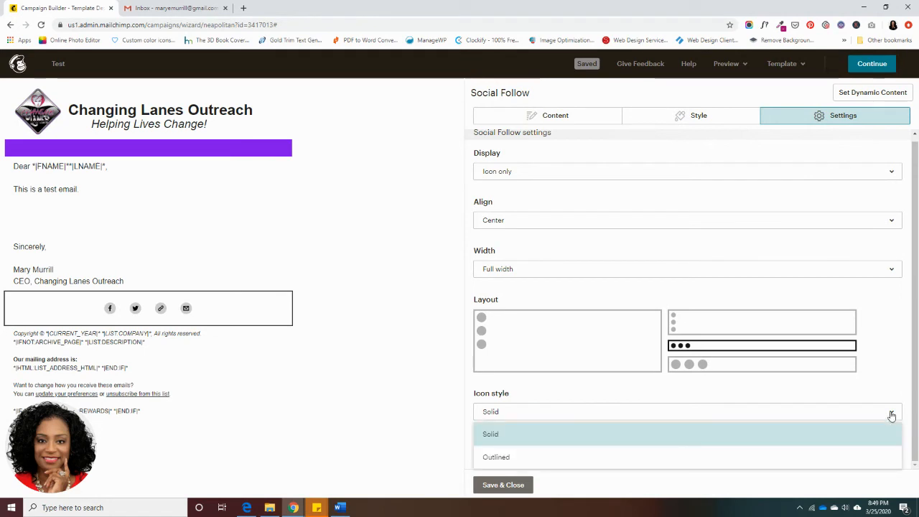
pyautogui.click(596, 457)
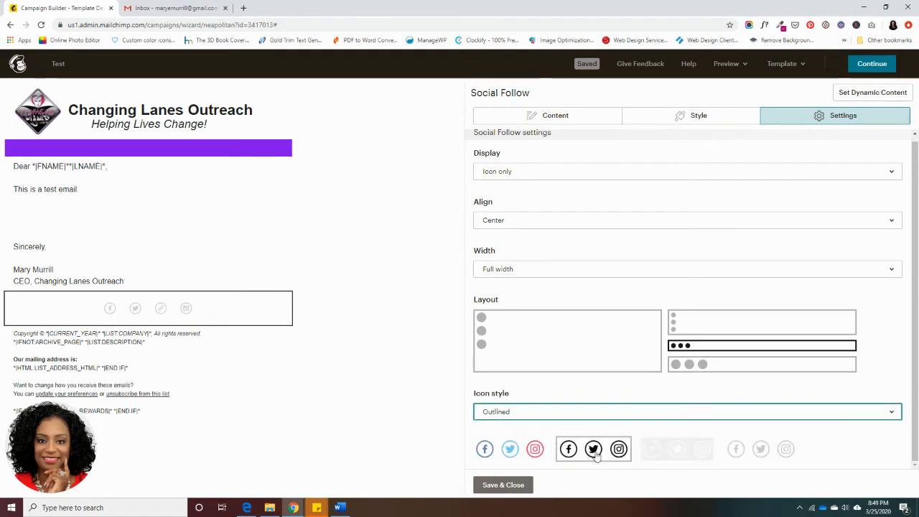
pyautogui.click(659, 452)
pyautogui.click(752, 452)
pyautogui.click(521, 453)
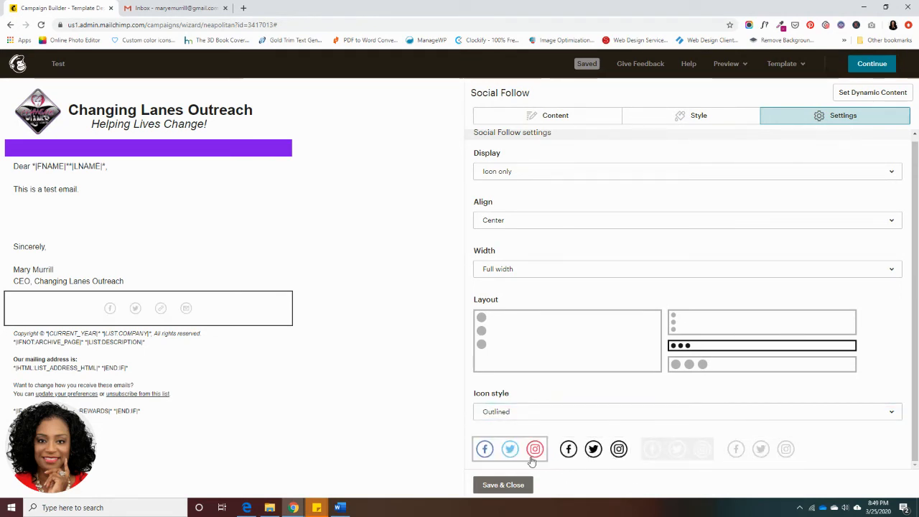
pyautogui.click(602, 454)
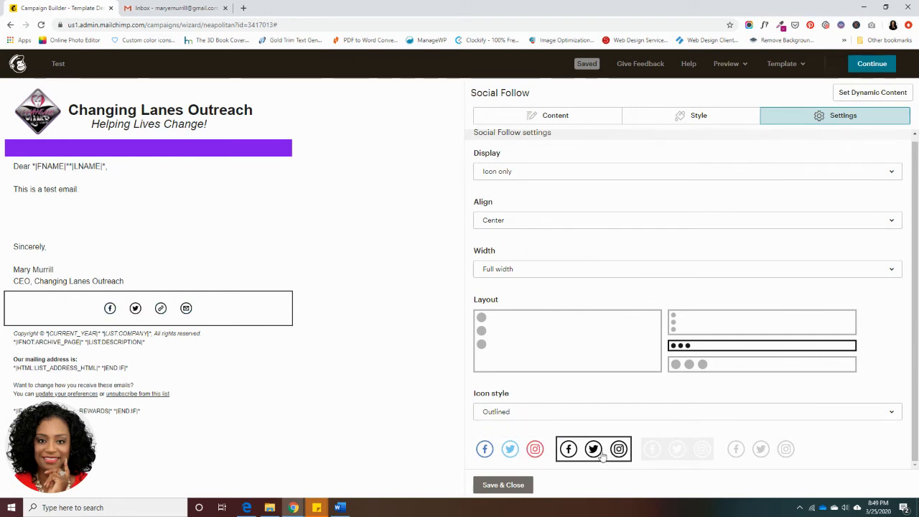
pyautogui.click(890, 415)
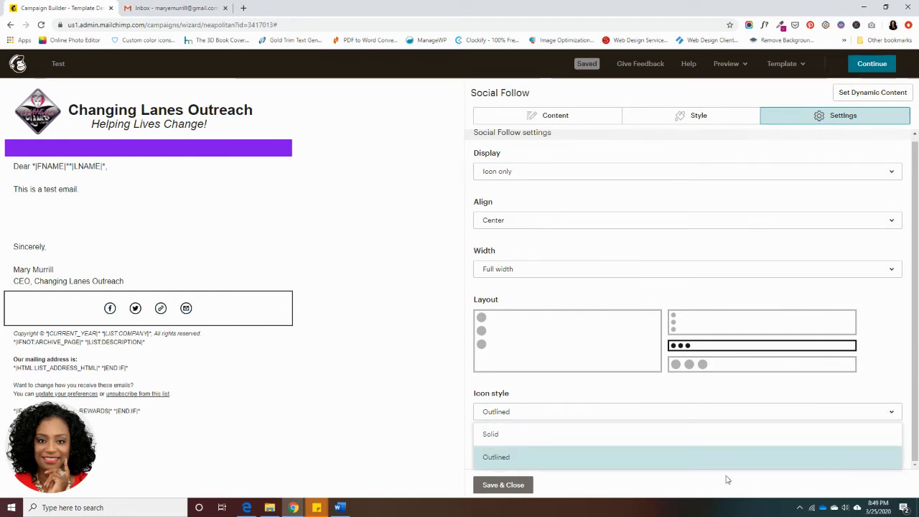
pyautogui.click(704, 438)
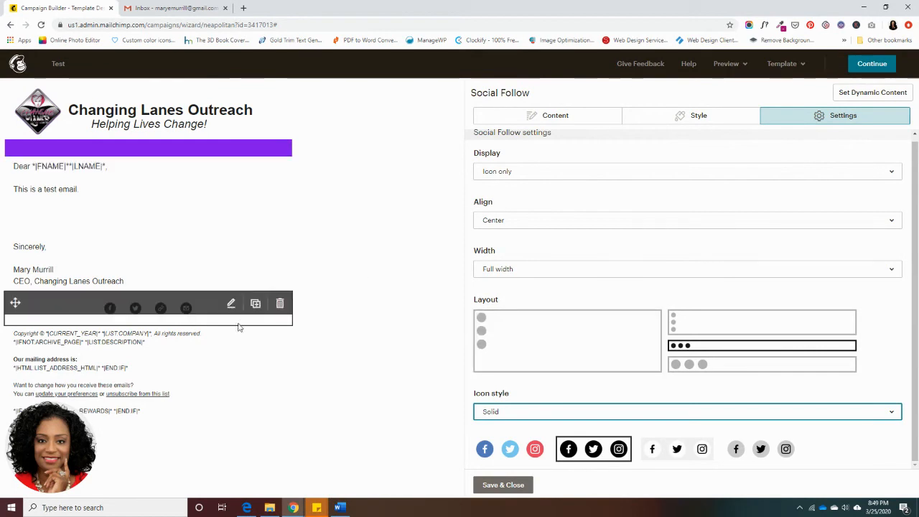
# Step: Save the social block, then delete the 'Our mailing address is' lines and leftover blank line from the footer
pyautogui.click(498, 488)
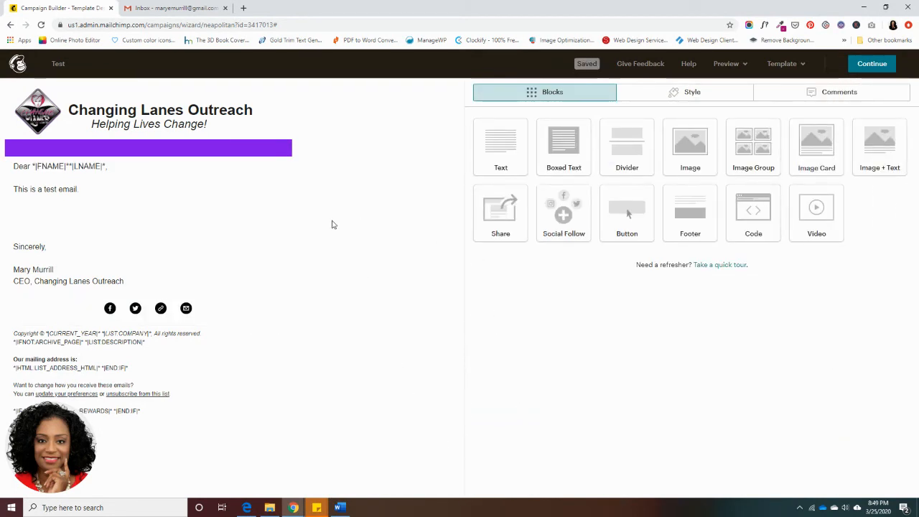
pyautogui.click(144, 356)
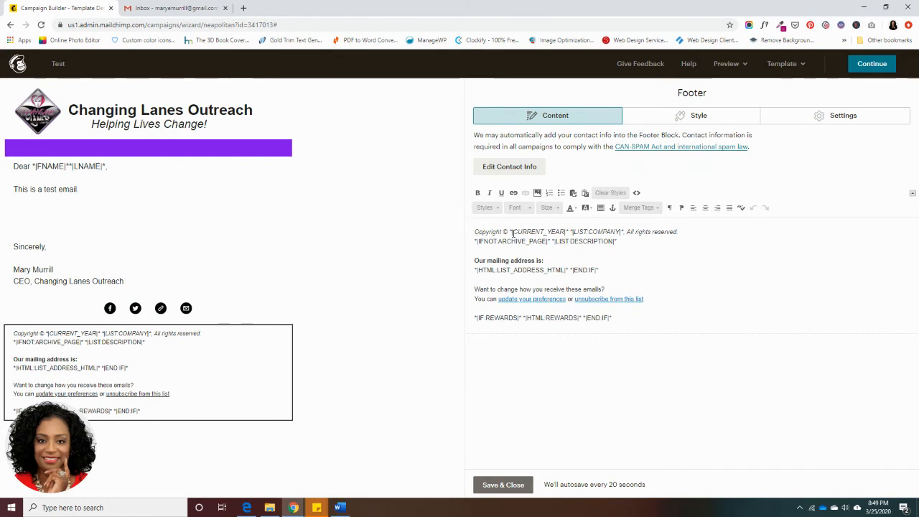
pyautogui.click(475, 261)
pyautogui.moveTo(475, 261); pyautogui.dragTo(610, 278)
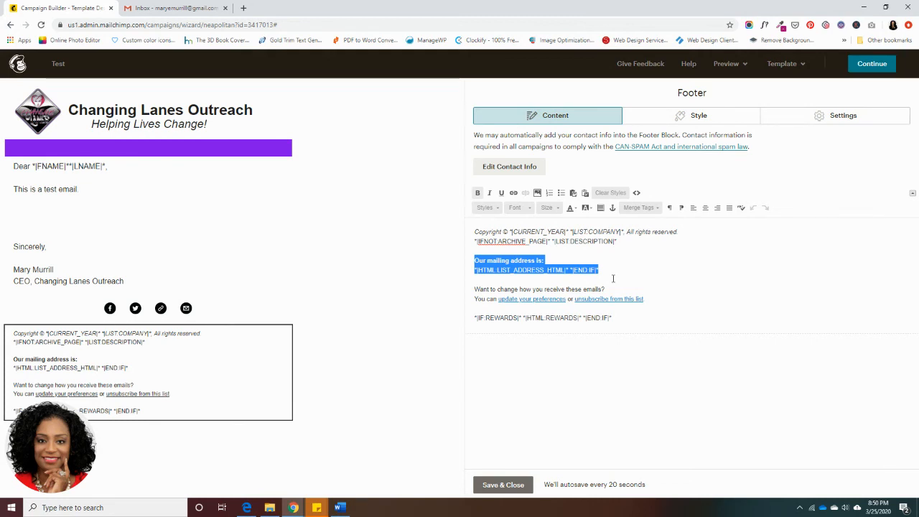
pyautogui.press('BackSpace')
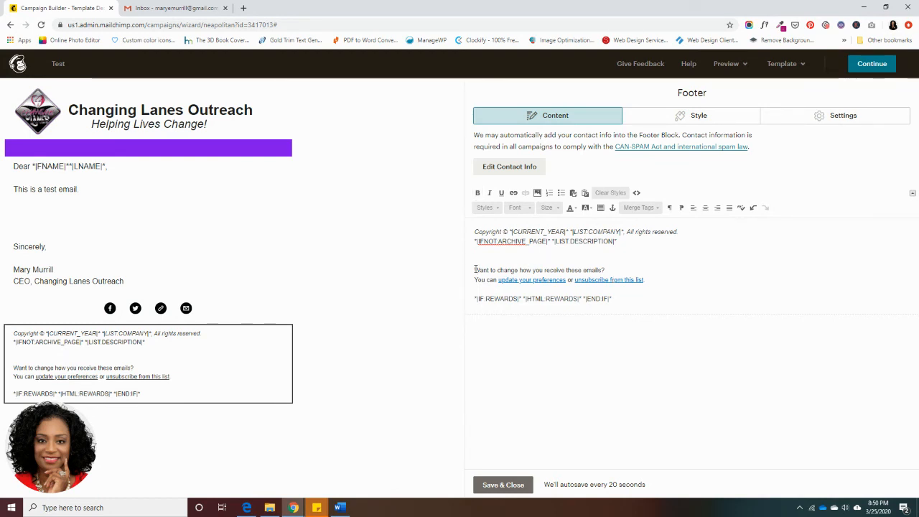
pyautogui.press('BackSpace')
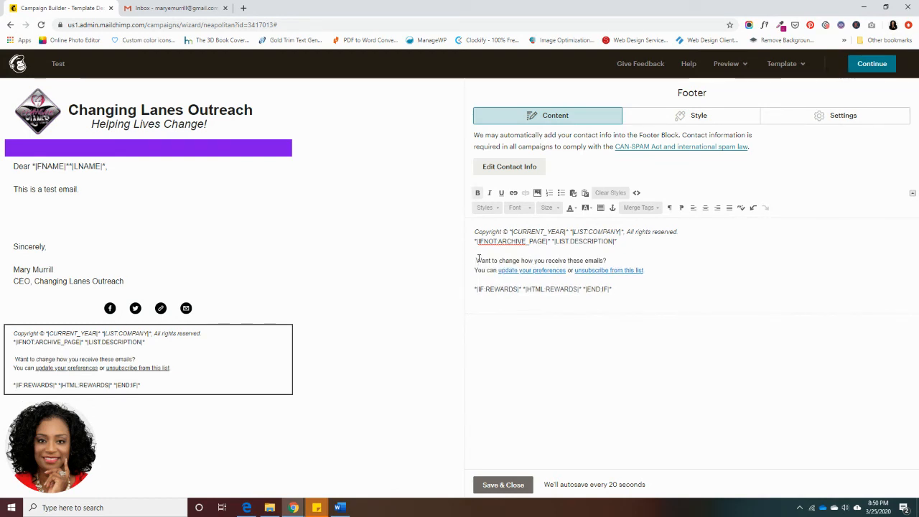
pyautogui.click(503, 485)
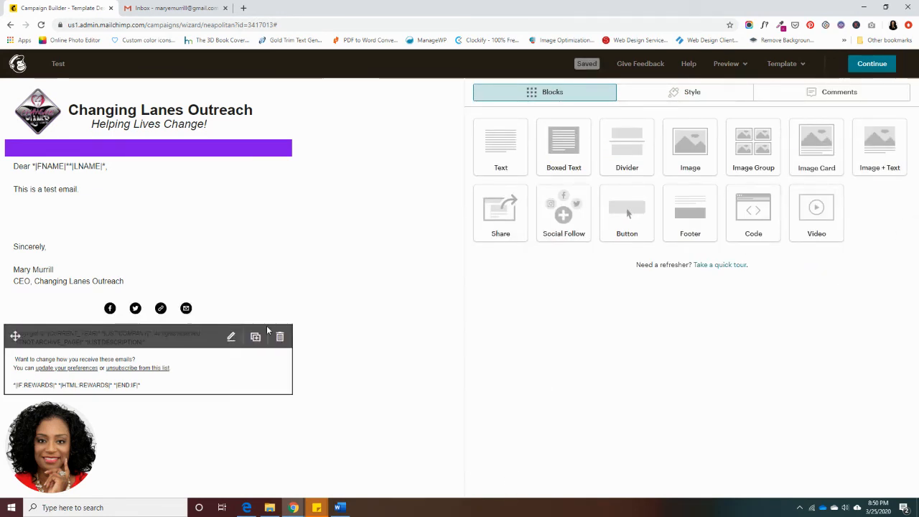
pyautogui.click(745, 64)
pyautogui.click(685, 90)
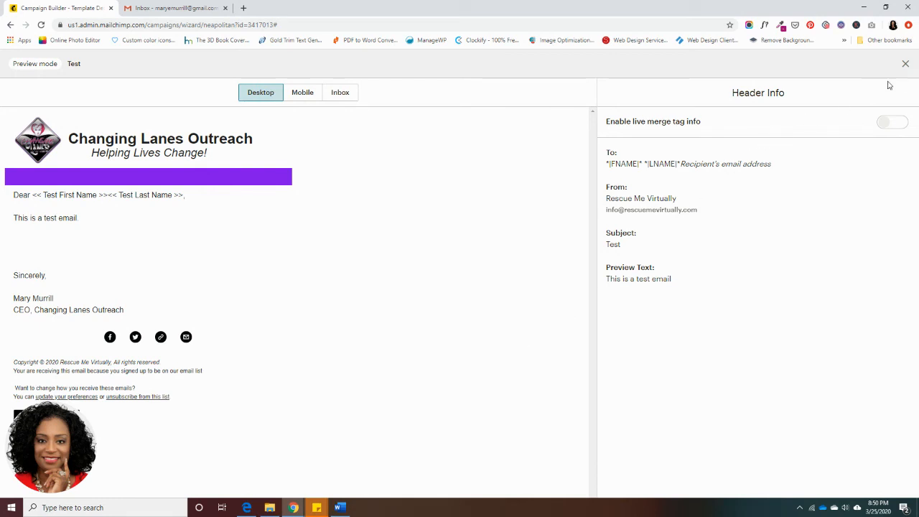
pyautogui.click(905, 63)
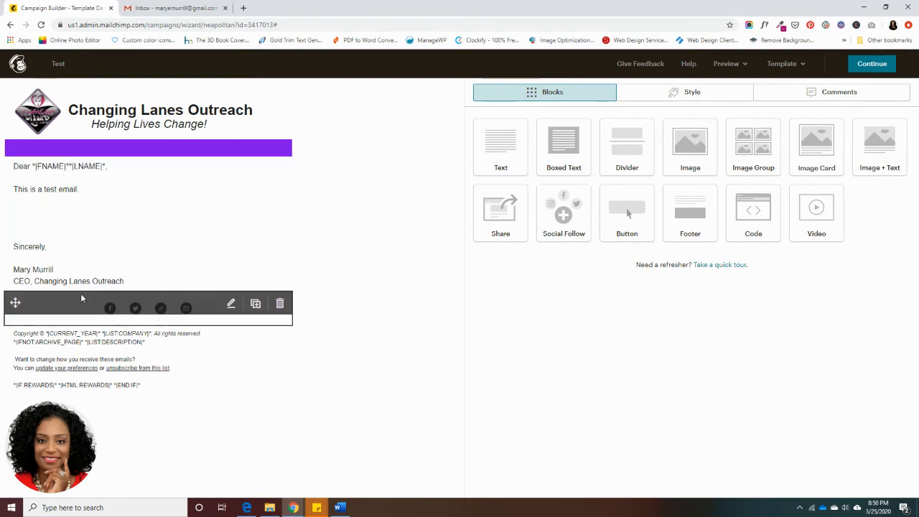
# Step: Add a Divider block with its border top colour set to purple #7306bb
pyautogui.moveTo(627, 148); pyautogui.dragTo(112, 288)
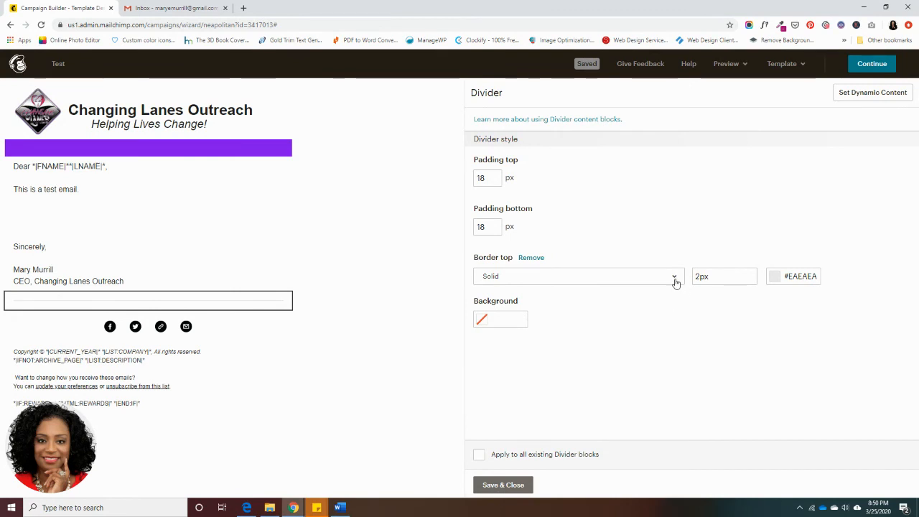
pyautogui.click(774, 277)
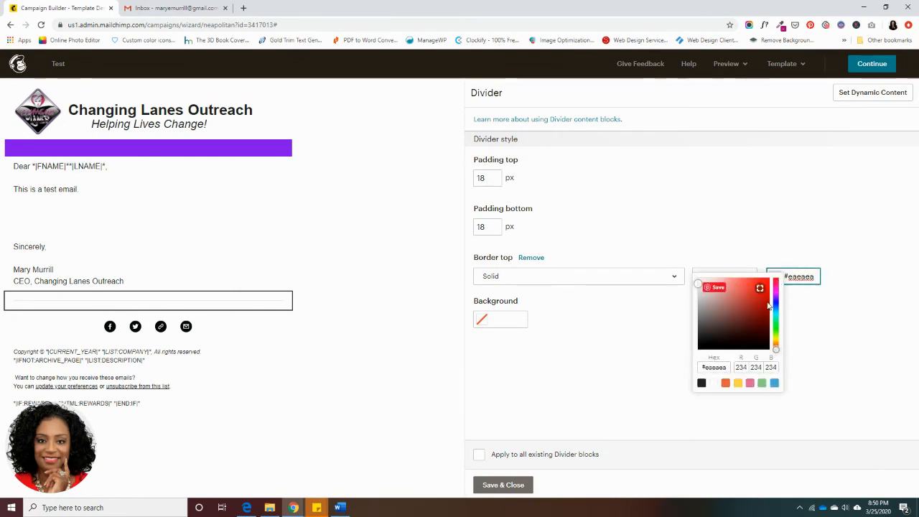
pyautogui.click(776, 302)
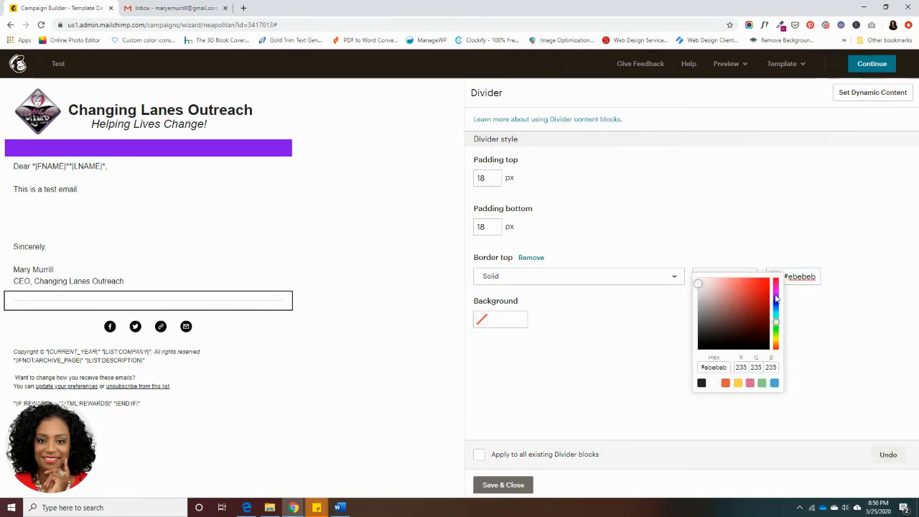
pyautogui.click(776, 298)
pyautogui.click(766, 297)
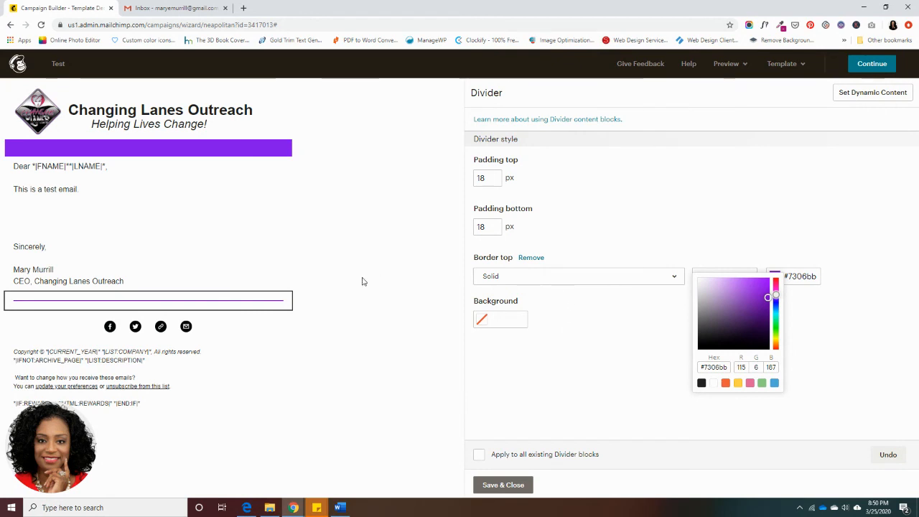
pyautogui.click(502, 485)
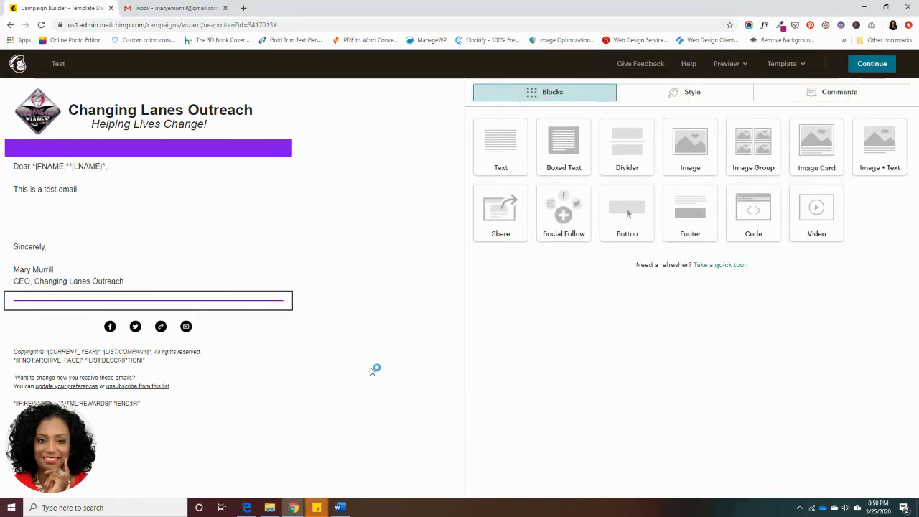
# Step: Move the divider so it sits between the signature and the social icons
pyautogui.moveTo(254, 309)
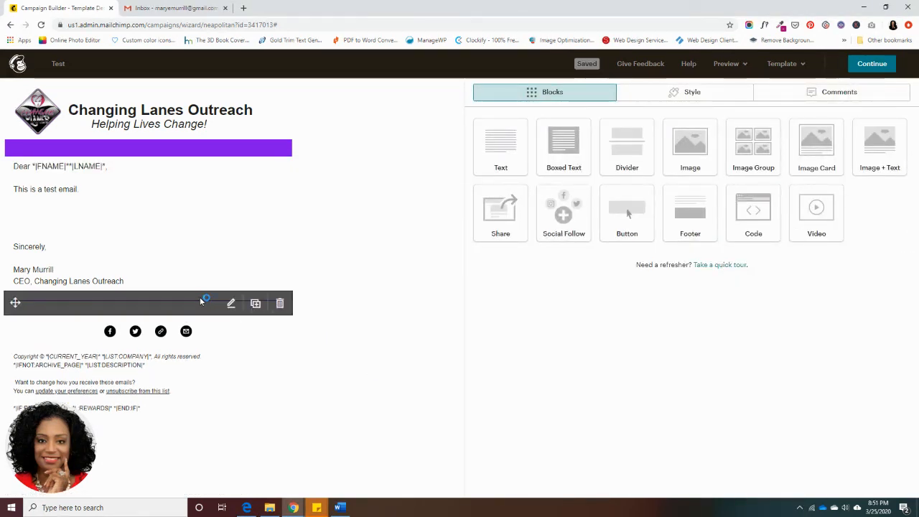
pyautogui.moveTo(15, 302); pyautogui.dragTo(21, 322)
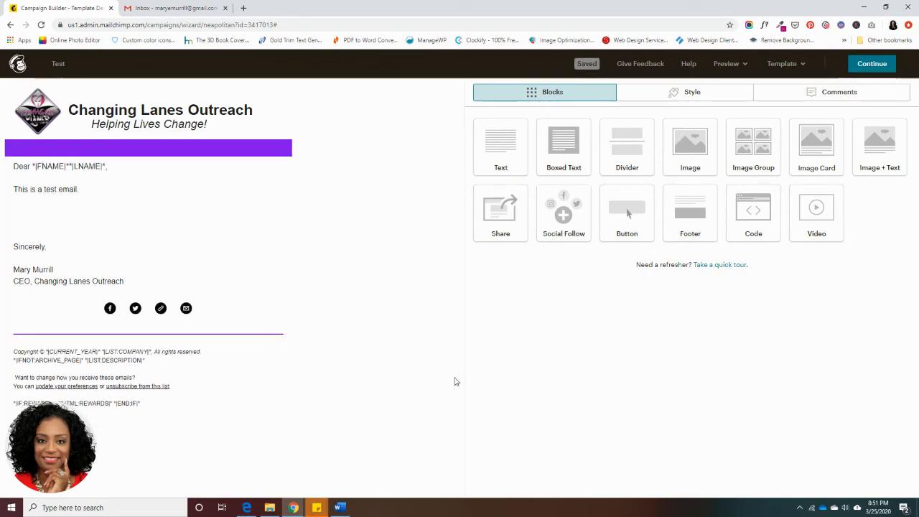
pyautogui.moveTo(16, 336)
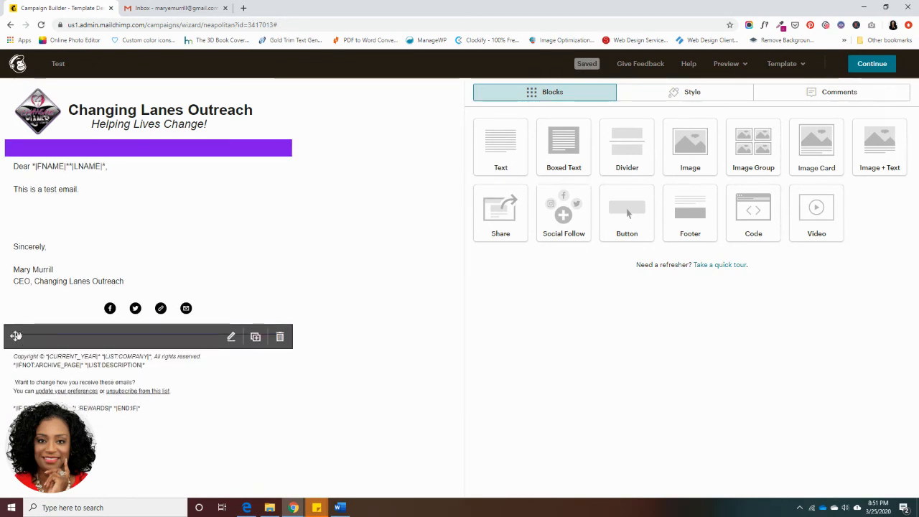
pyautogui.moveTo(16, 335); pyautogui.dragTo(16, 302)
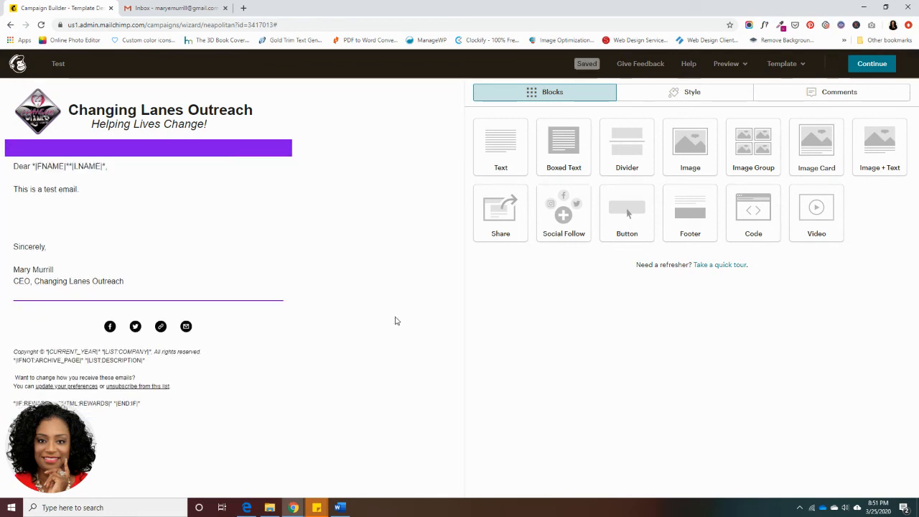
# Step: Preview the email with the new divider and return to the editor
pyautogui.click(731, 64)
pyautogui.click(711, 92)
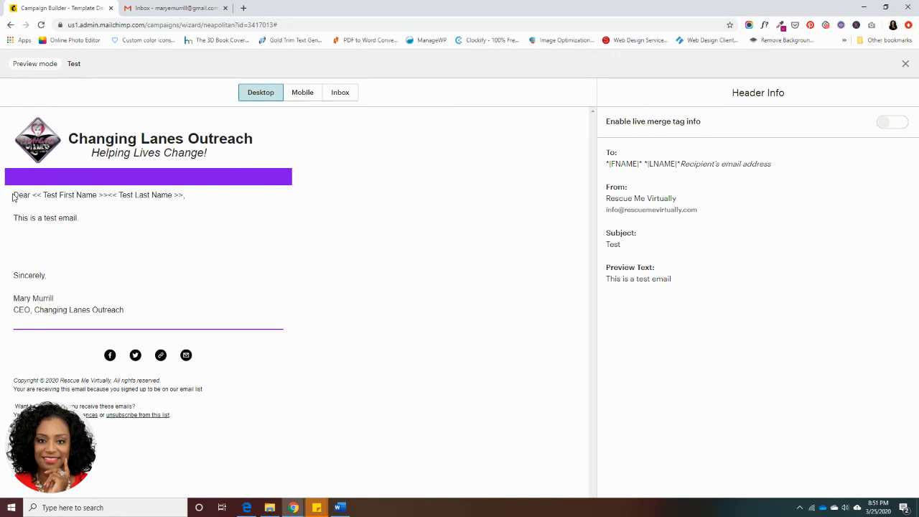
pyautogui.click(906, 63)
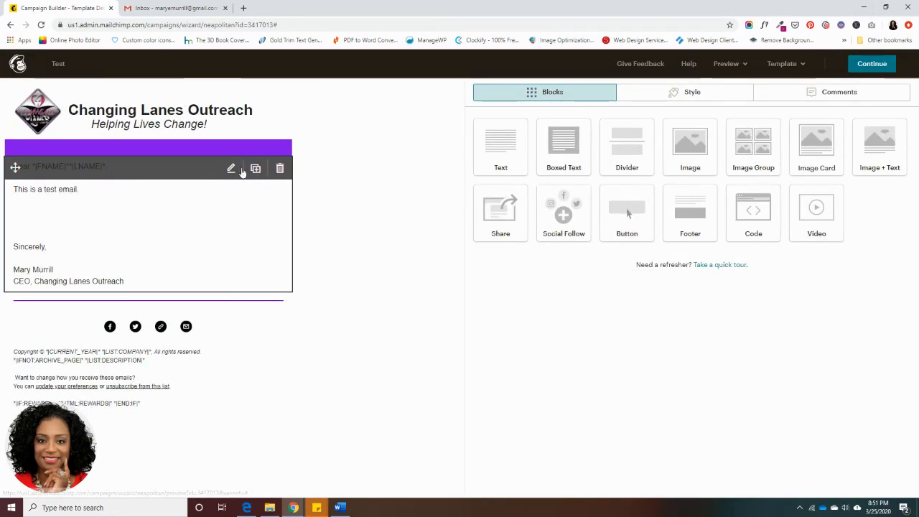
# Step: Insert a blank line above the 'Dear *|FNAME|* *|LNAME|*,' greeting and save the text block
pyautogui.click(230, 170)
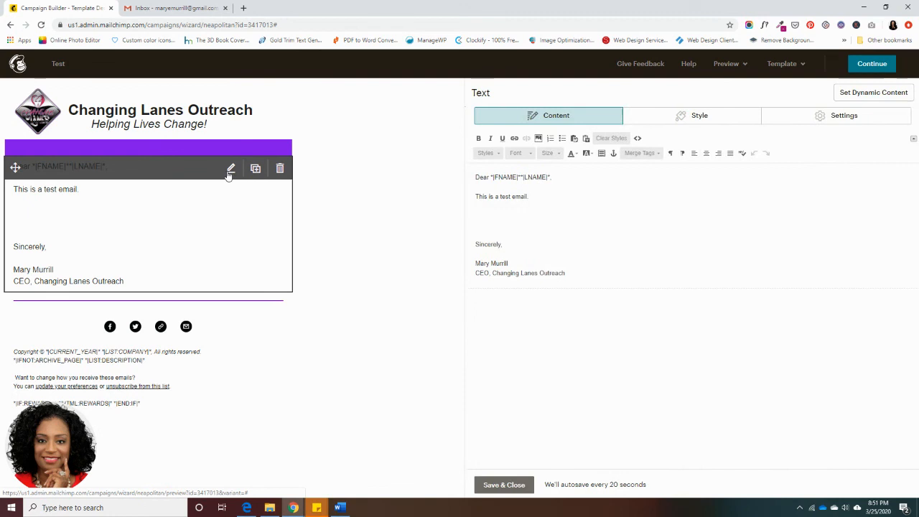
pyautogui.click(475, 177)
pyautogui.press('Return')
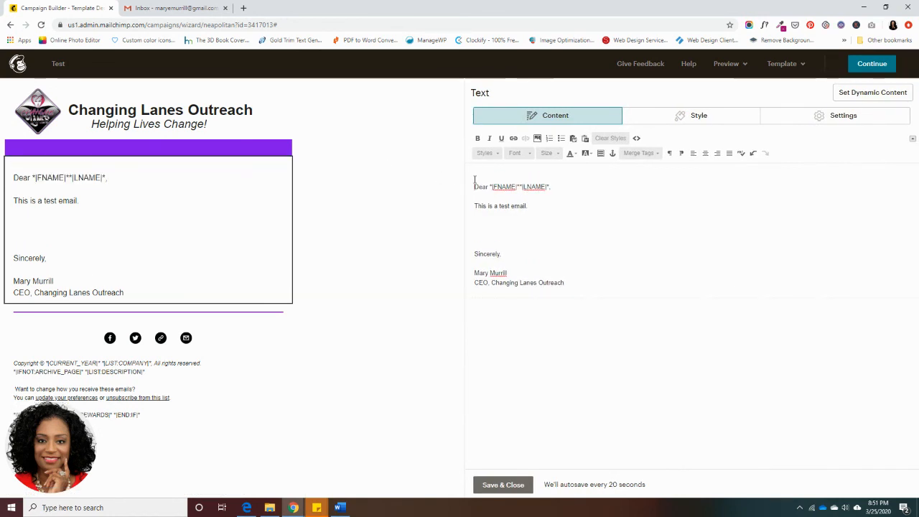
pyautogui.click(502, 484)
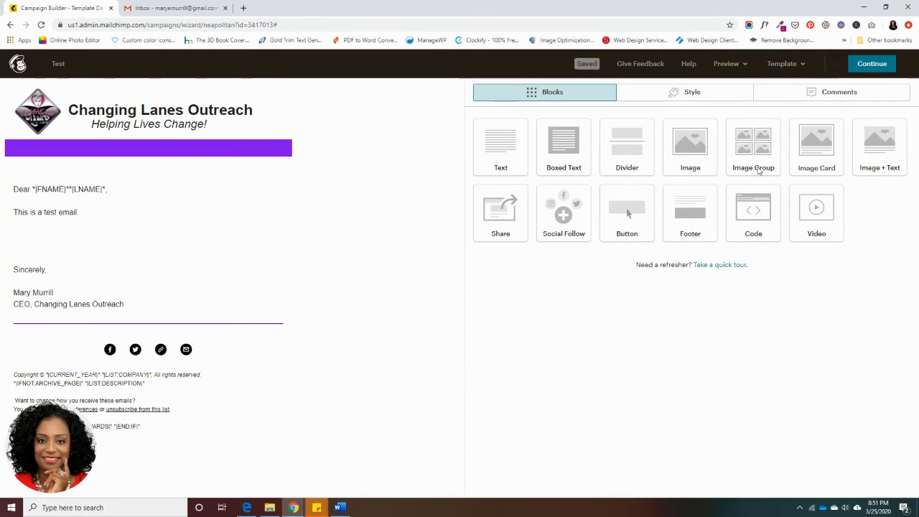
# Step: Preview the finished email, then continue to the campaign checklist
pyautogui.click(726, 65)
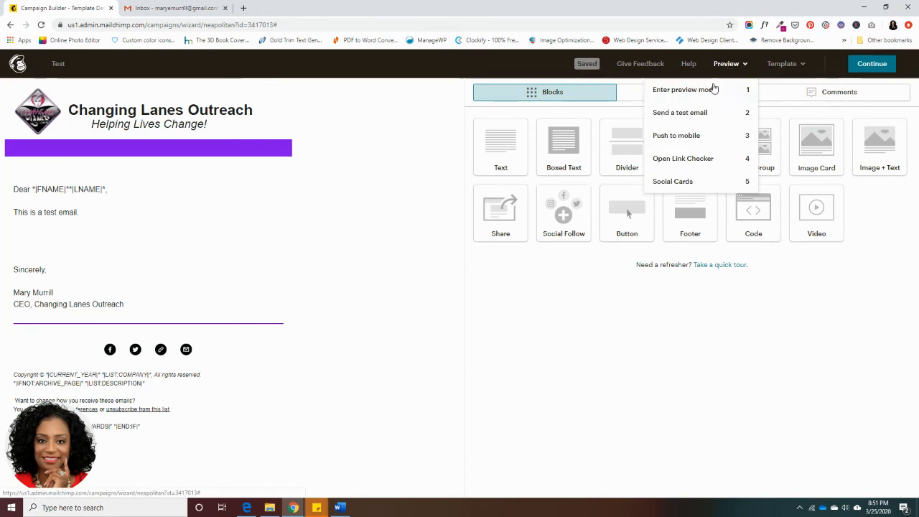
pyautogui.click(712, 89)
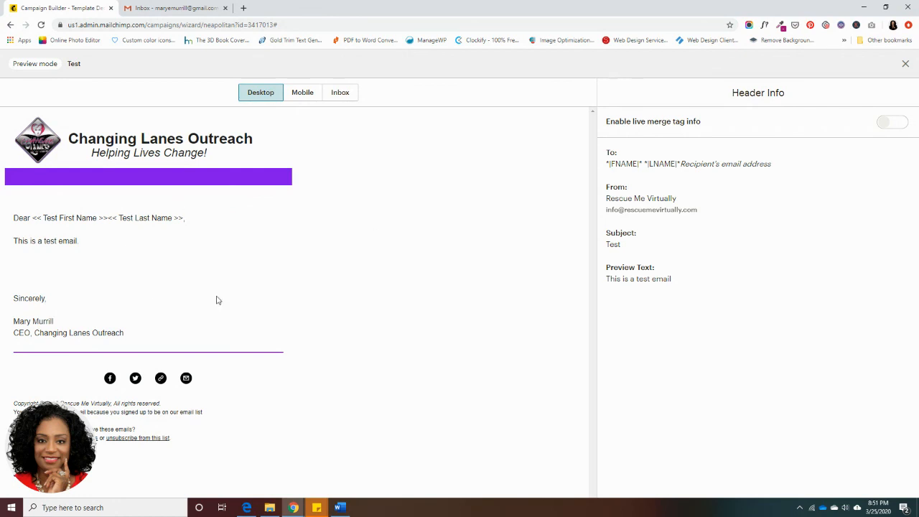
pyautogui.click(906, 65)
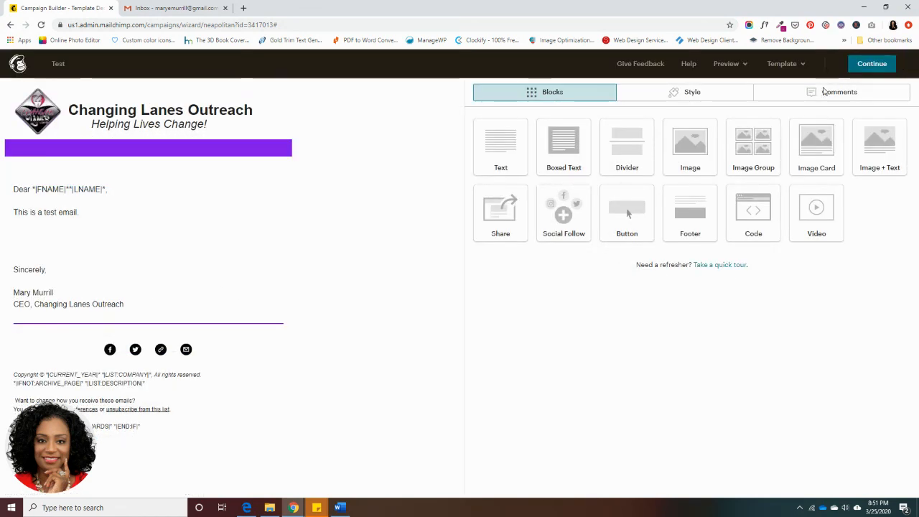
pyautogui.click(873, 66)
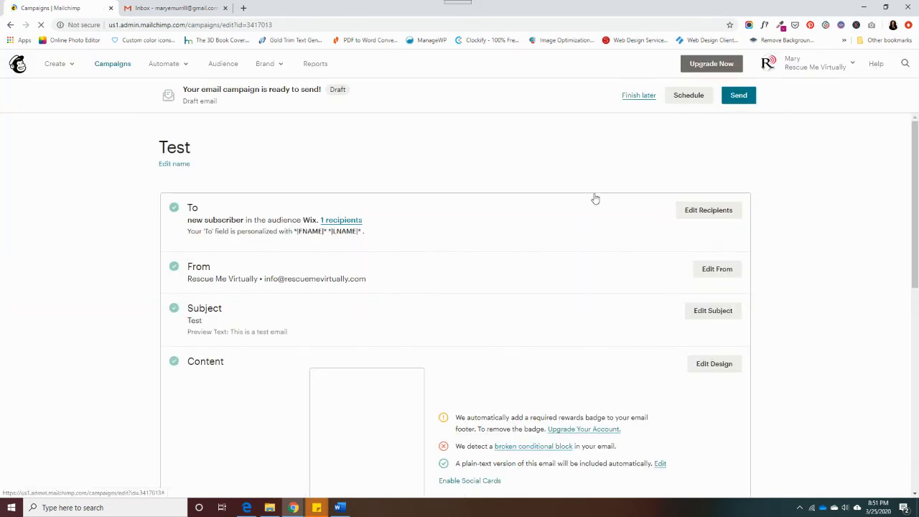
# Step: Review the checklist's content preview and open scheduling, defaulting to March 25 2020
pyautogui.scroll(-2, 552, 346)
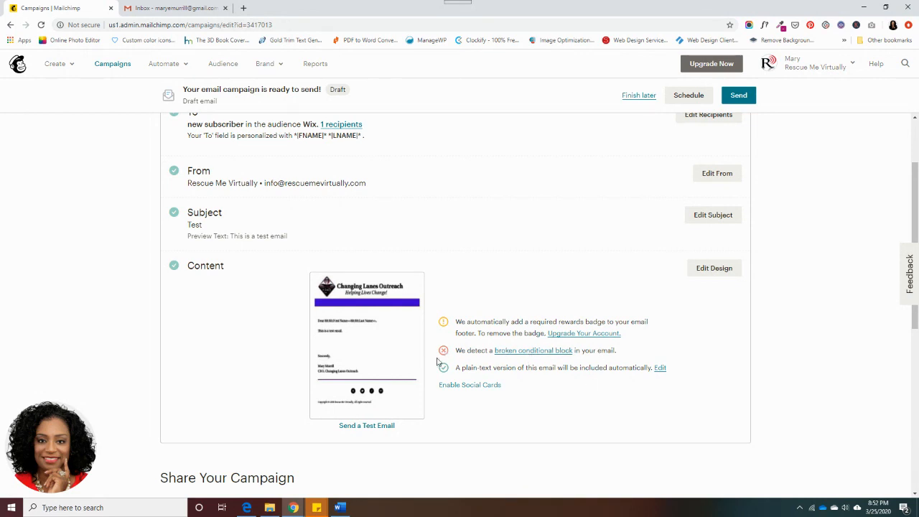
pyautogui.scroll(1, 543, 364)
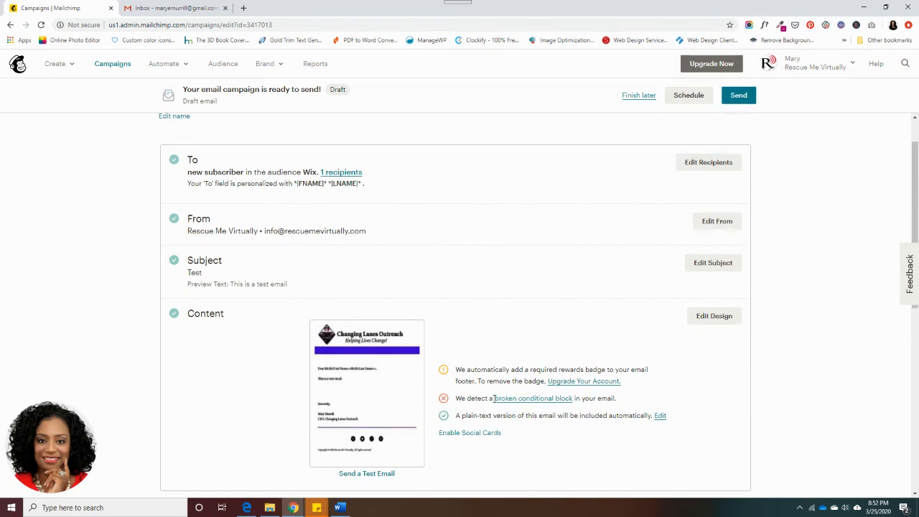
pyautogui.click(691, 98)
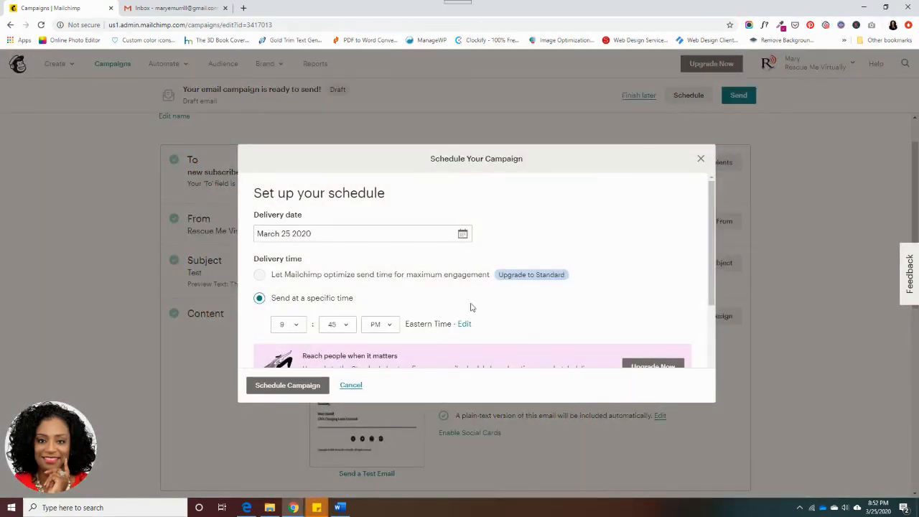